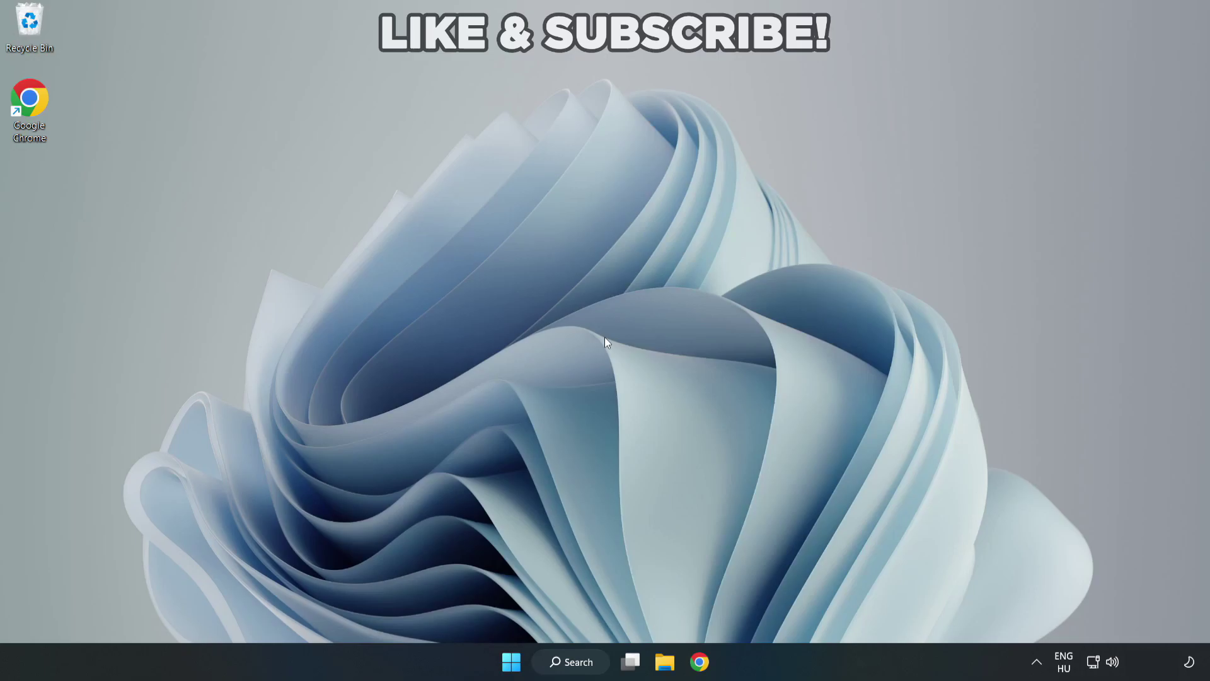
Search Windows for 'device manager' so Device Manager appears as the best match.
{"action": "left_click", "coordinate": [579, 663]}
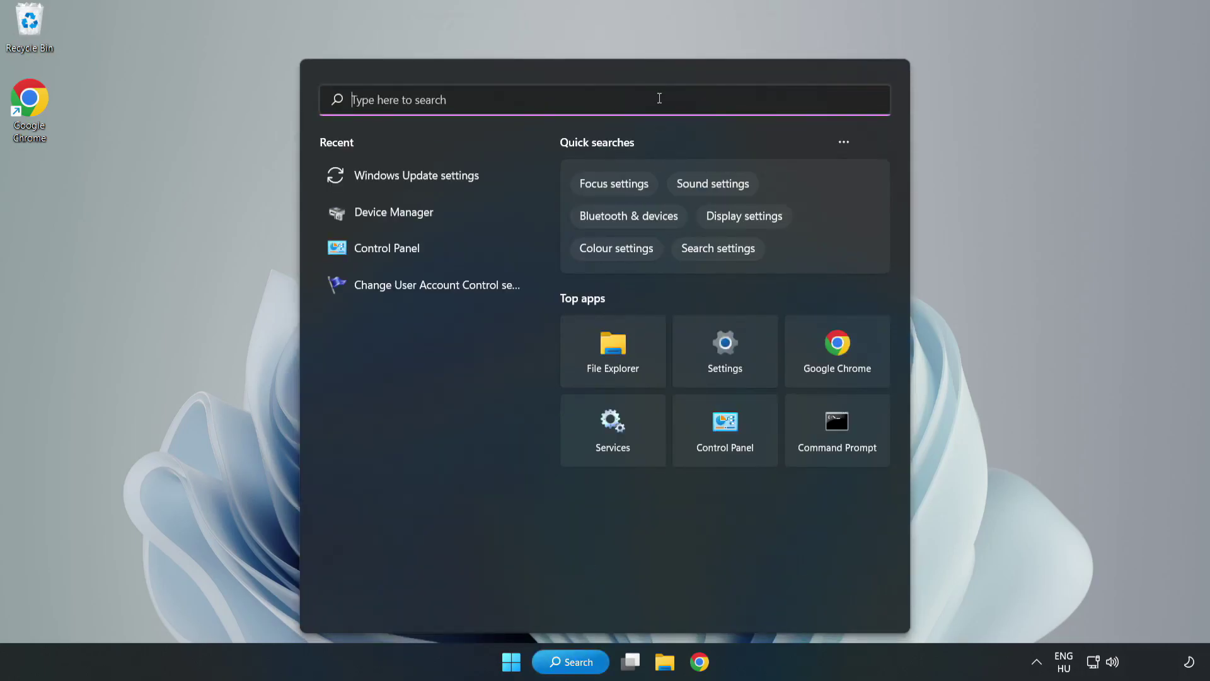
{"action": "type", "text": "devi"}
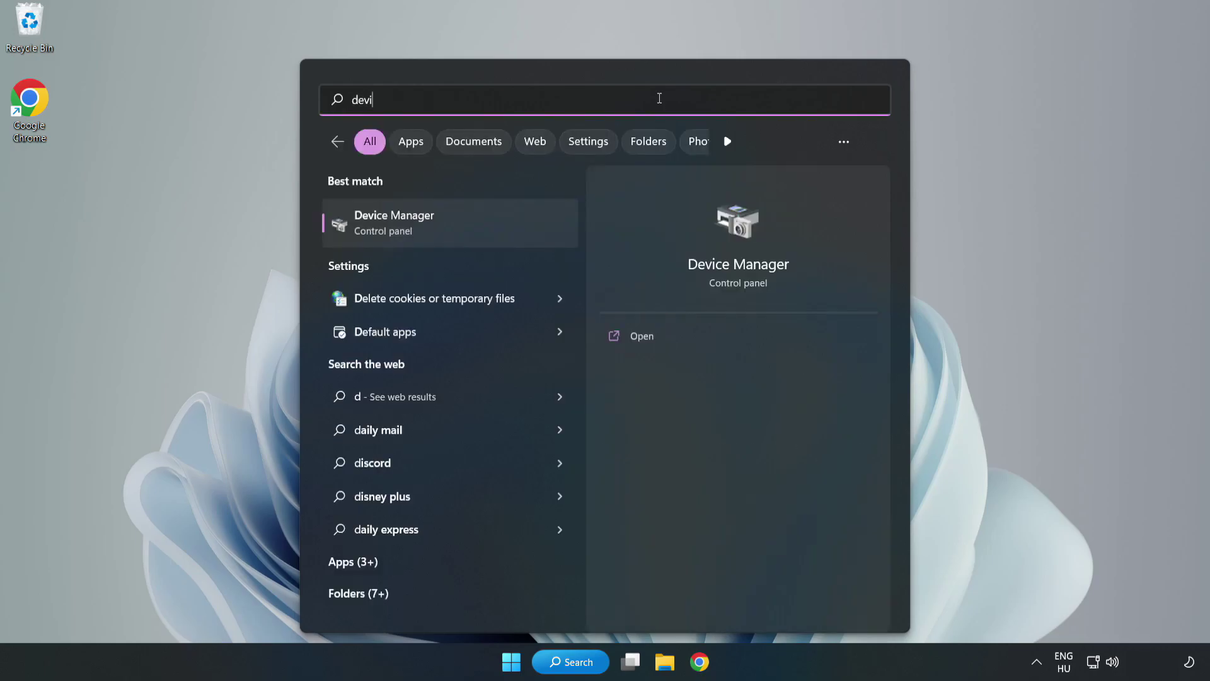
{"action": "type", "text": "ce manager"}
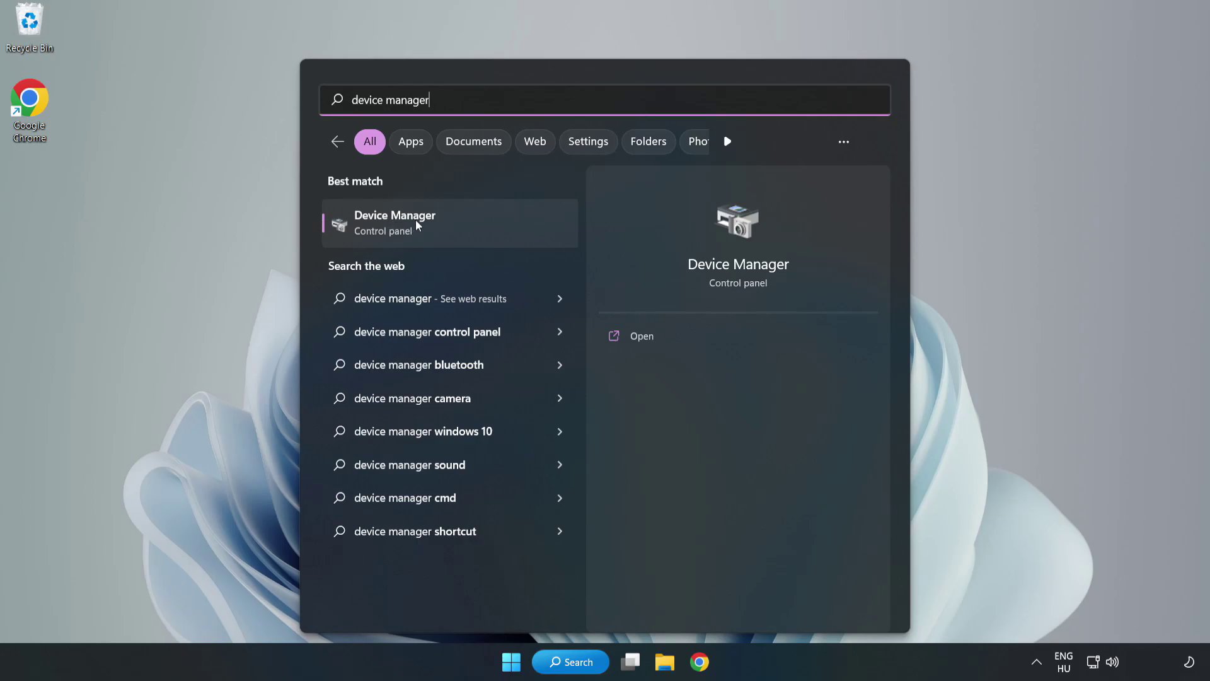
{"action": "left_click", "coordinate": [449, 234]}
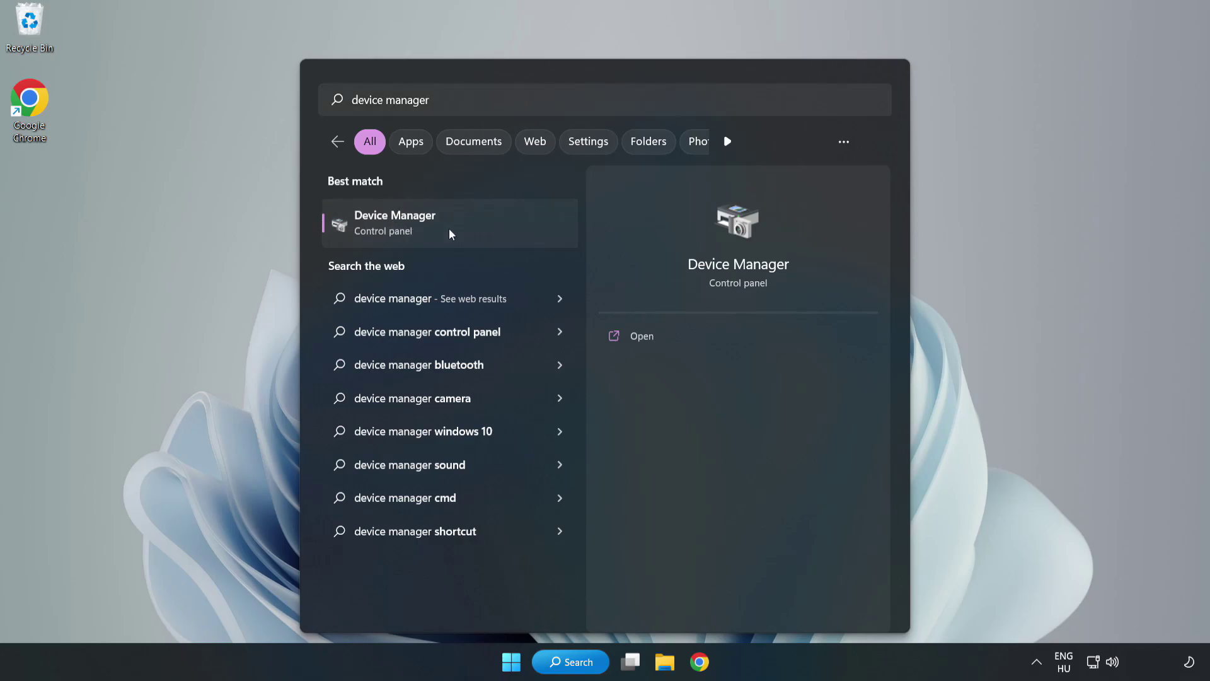
Open Device Manager, centre it, and bring up the VMware SVGA 3D adapter's context menu.
{"action": "left_click", "coordinate": [449, 234]}
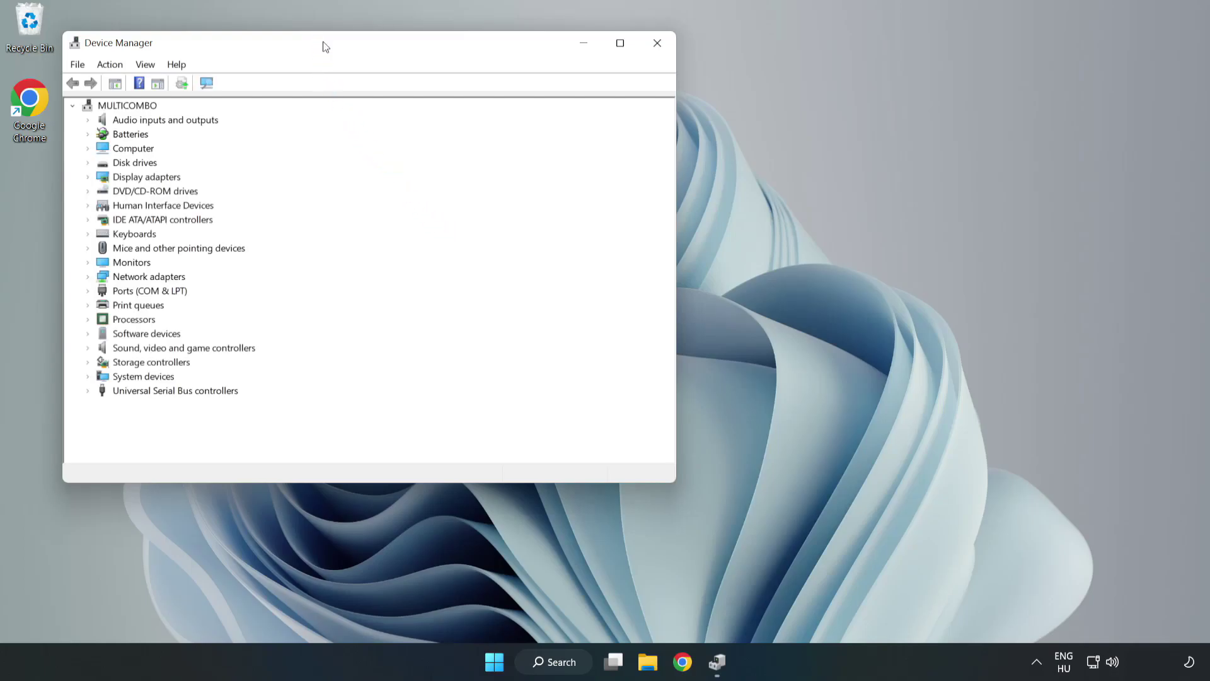
{"action": "left_click_drag", "start_coordinate": [323, 47], "coordinate": [538, 108]}
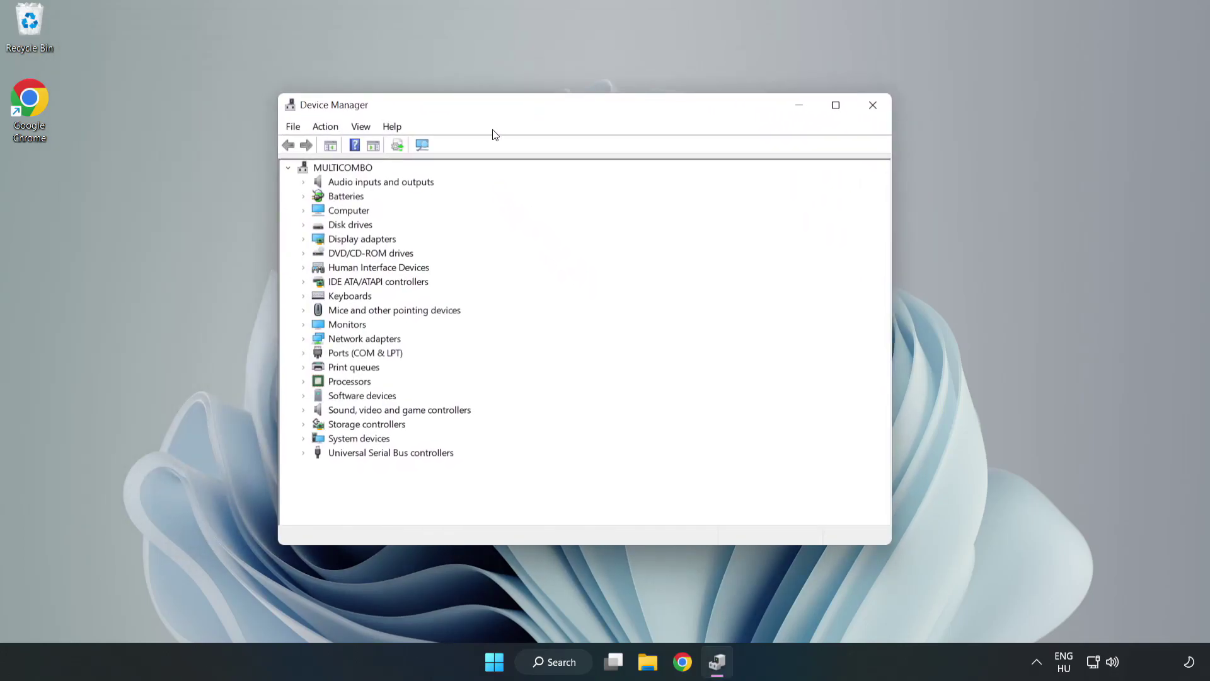
{"action": "left_click", "coordinate": [323, 239]}
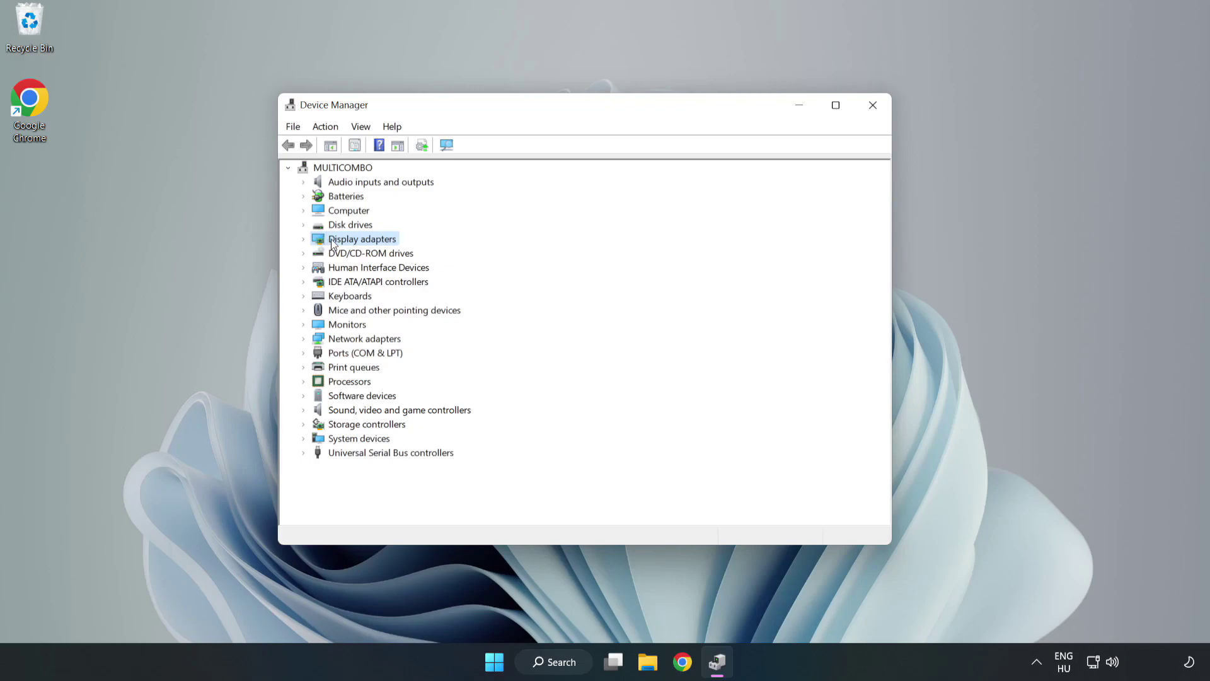
{"action": "left_click", "coordinate": [304, 239]}
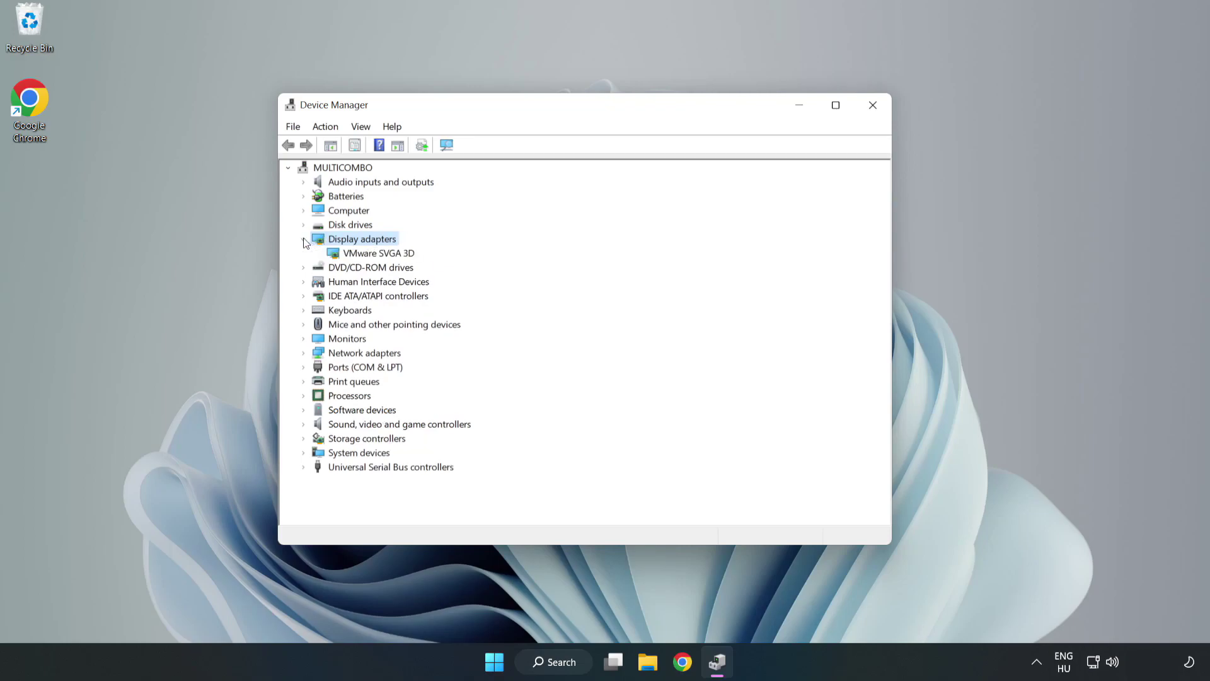
{"action": "left_click", "coordinate": [407, 251]}
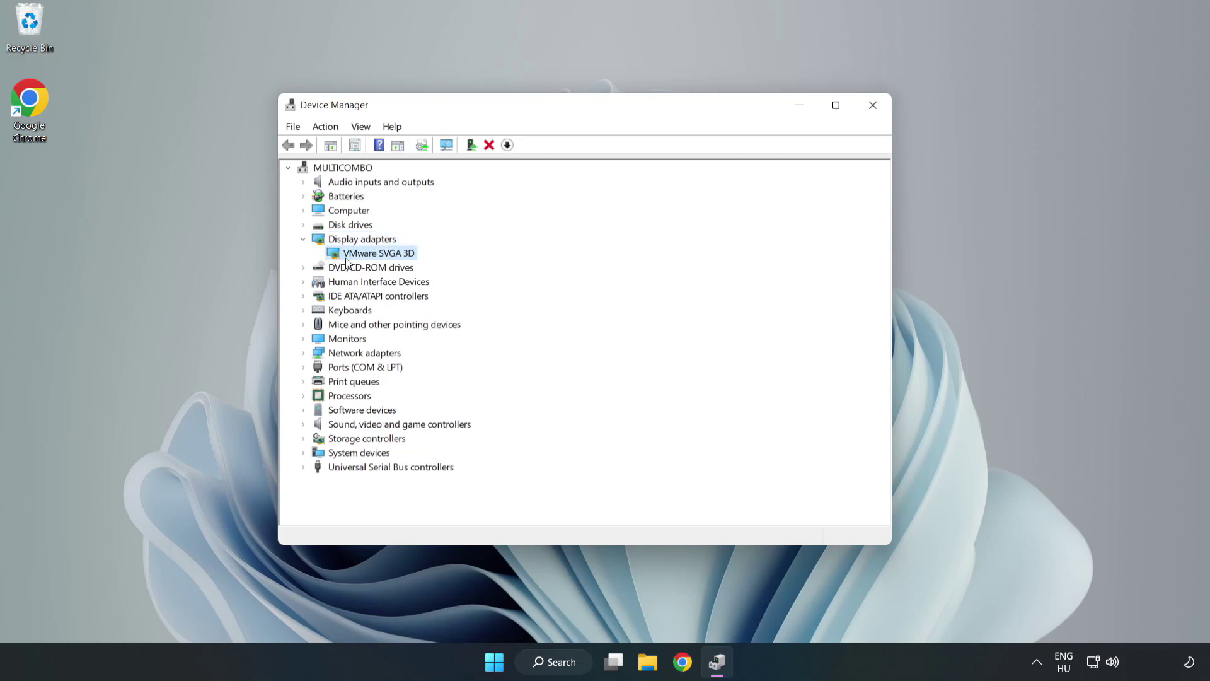
{"action": "right_click", "coordinate": [375, 257]}
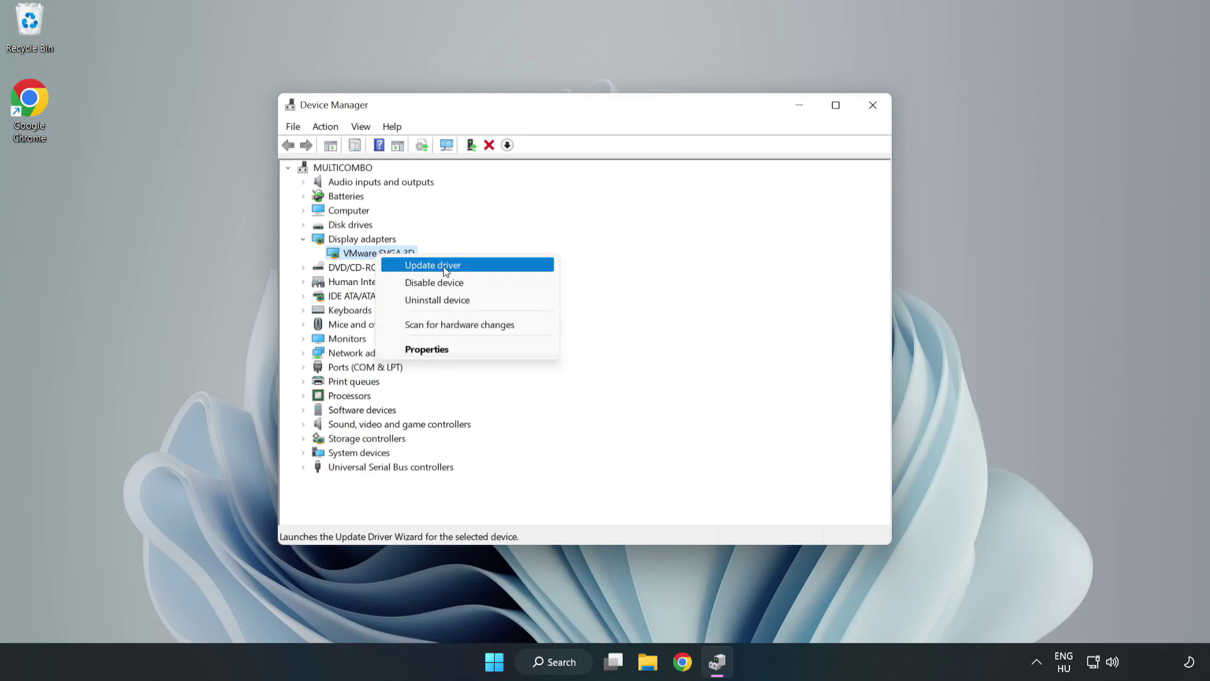
Auto-search for a VMware SVGA 3D driver, dismiss the 'best driver installed' result, and close Device Manager.
{"action": "left_click", "coordinate": [468, 267]}
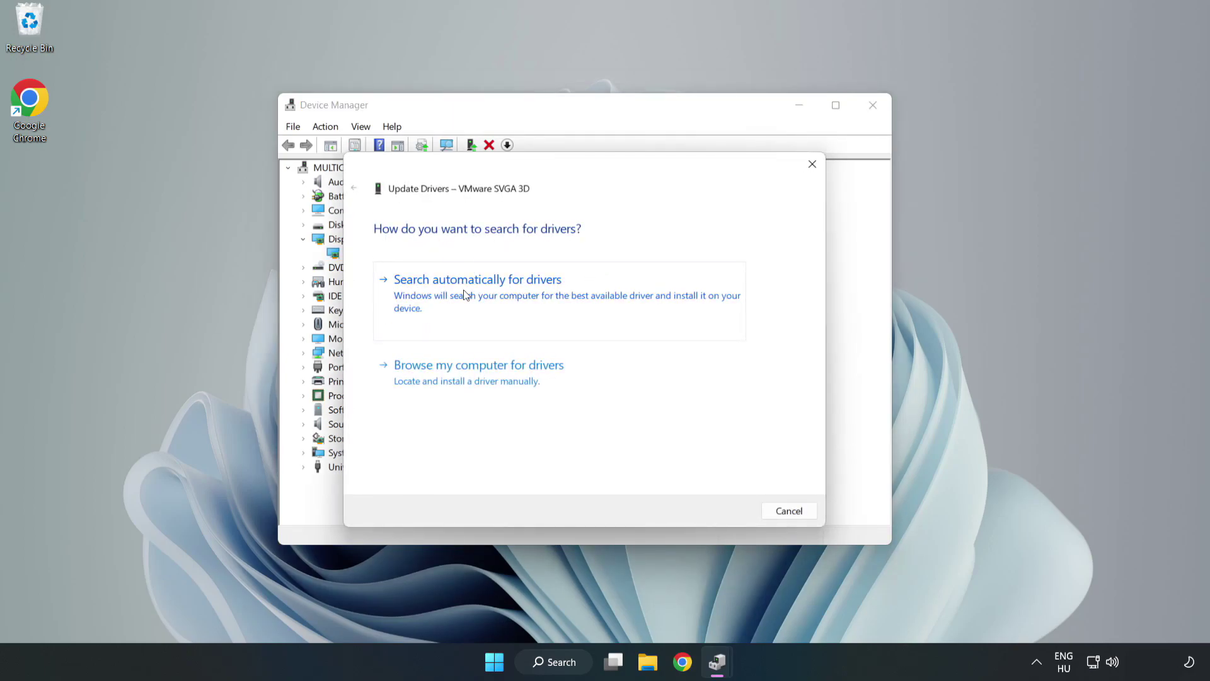
{"action": "left_click", "coordinate": [482, 292]}
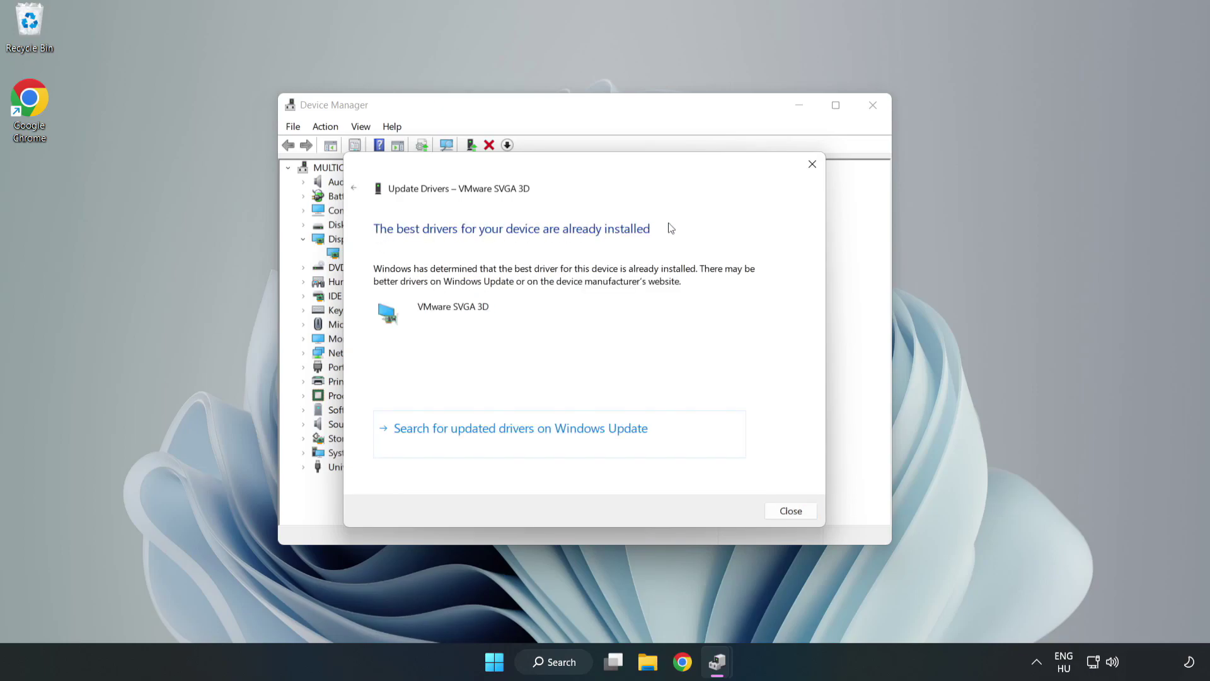
{"action": "left_click", "coordinate": [791, 511]}
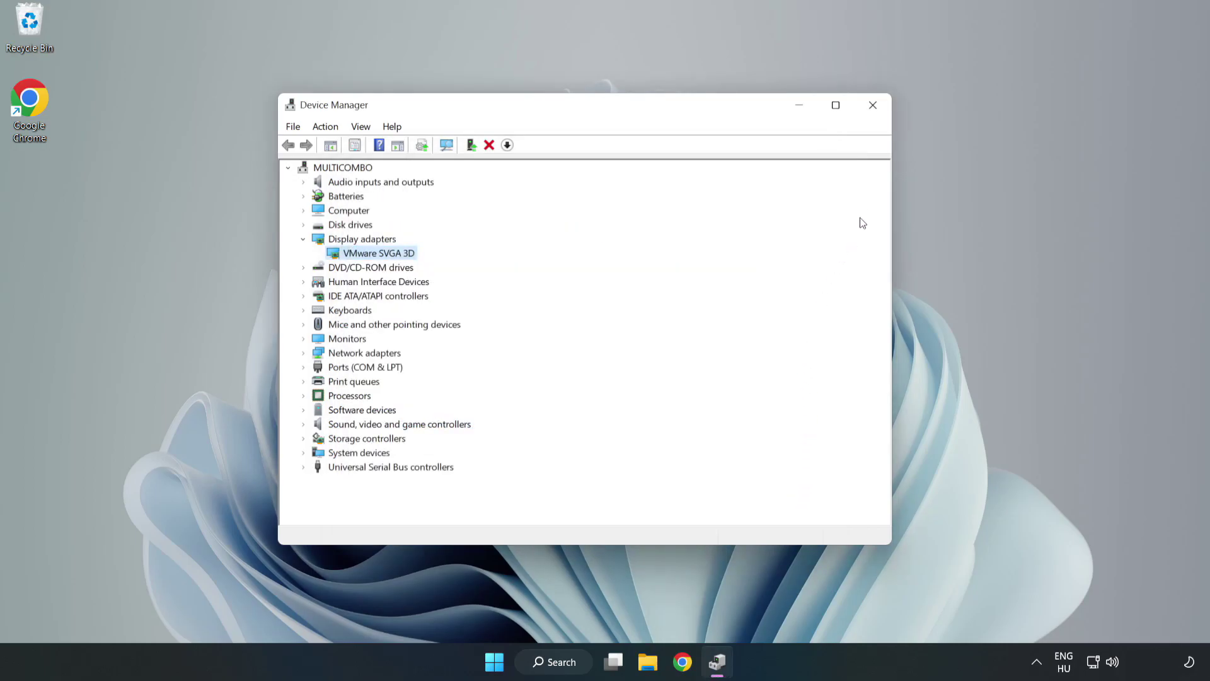
{"action": "left_click", "coordinate": [873, 106]}
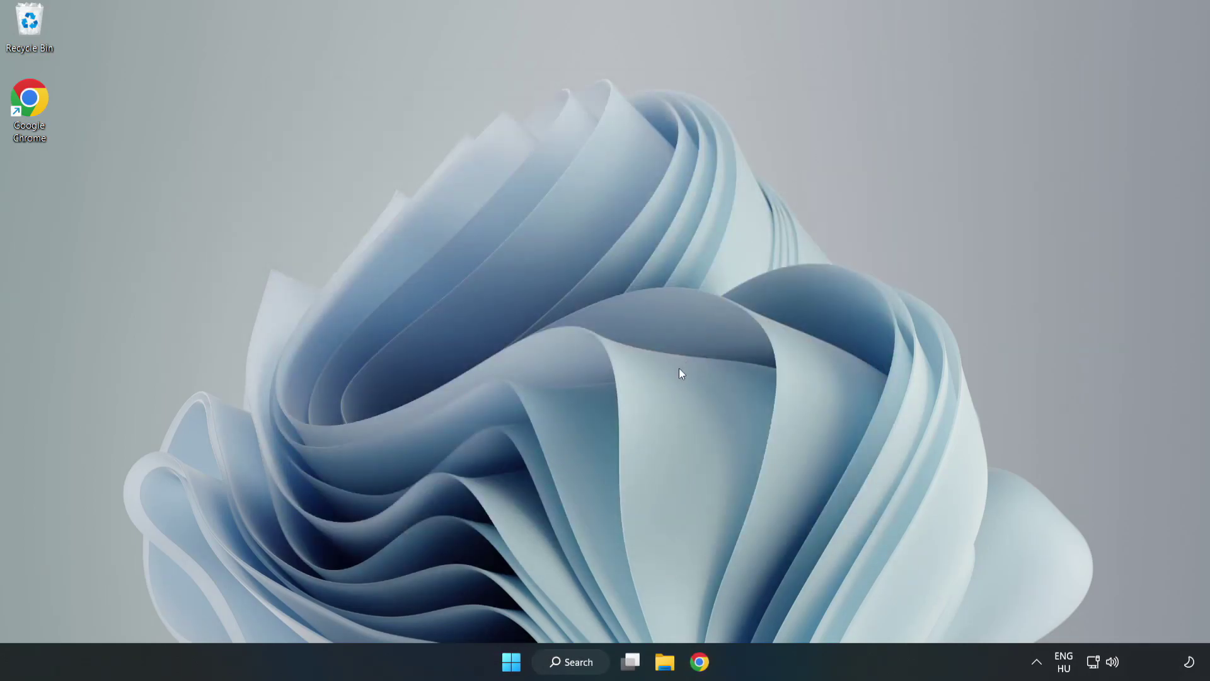
Open Windows Search to look up 'updates'.
{"action": "left_click", "coordinate": [576, 667]}
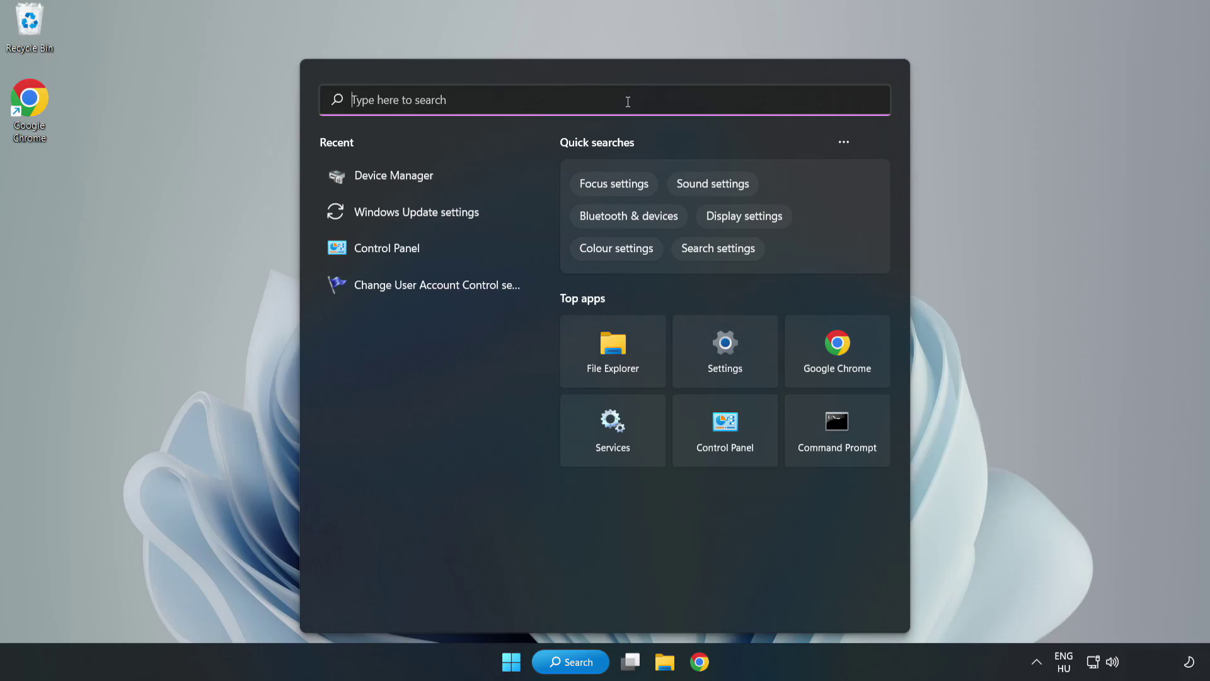
{"action": "type", "text": "updat"}
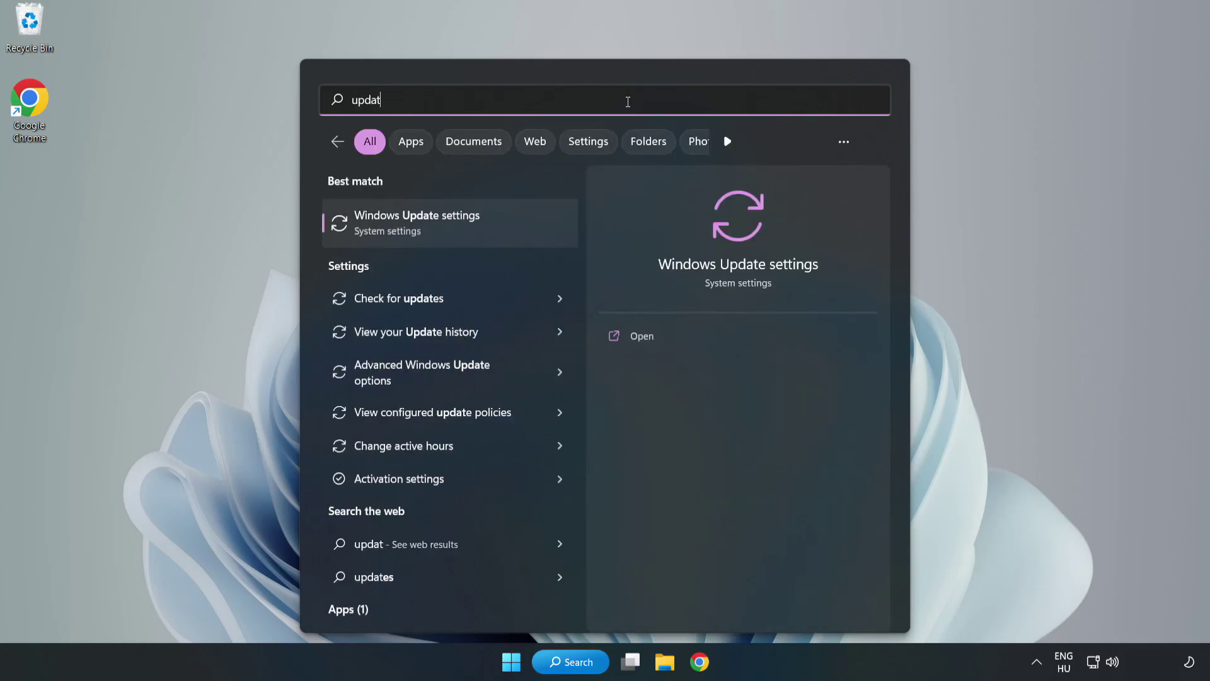
{"action": "type", "text": "es"}
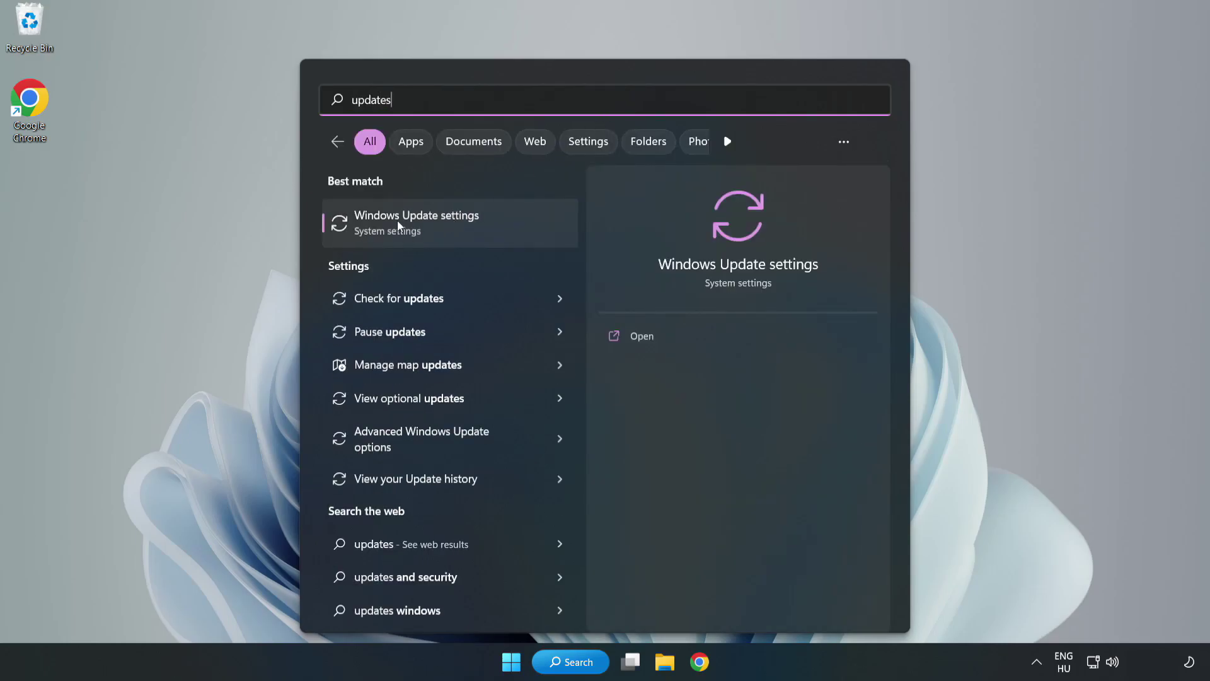
Open Windows Update settings maximized and run Check for updates until it reports up to date.
{"action": "left_click", "coordinate": [430, 224]}
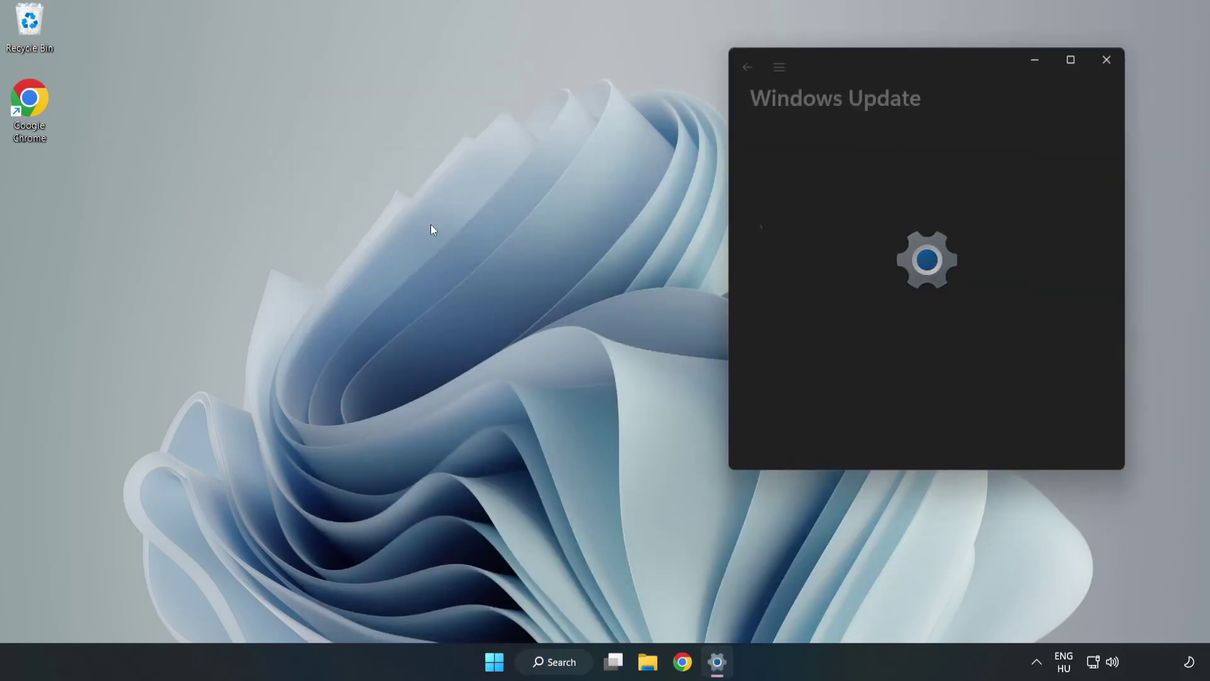
{"action": "left_click", "coordinate": [1073, 60]}
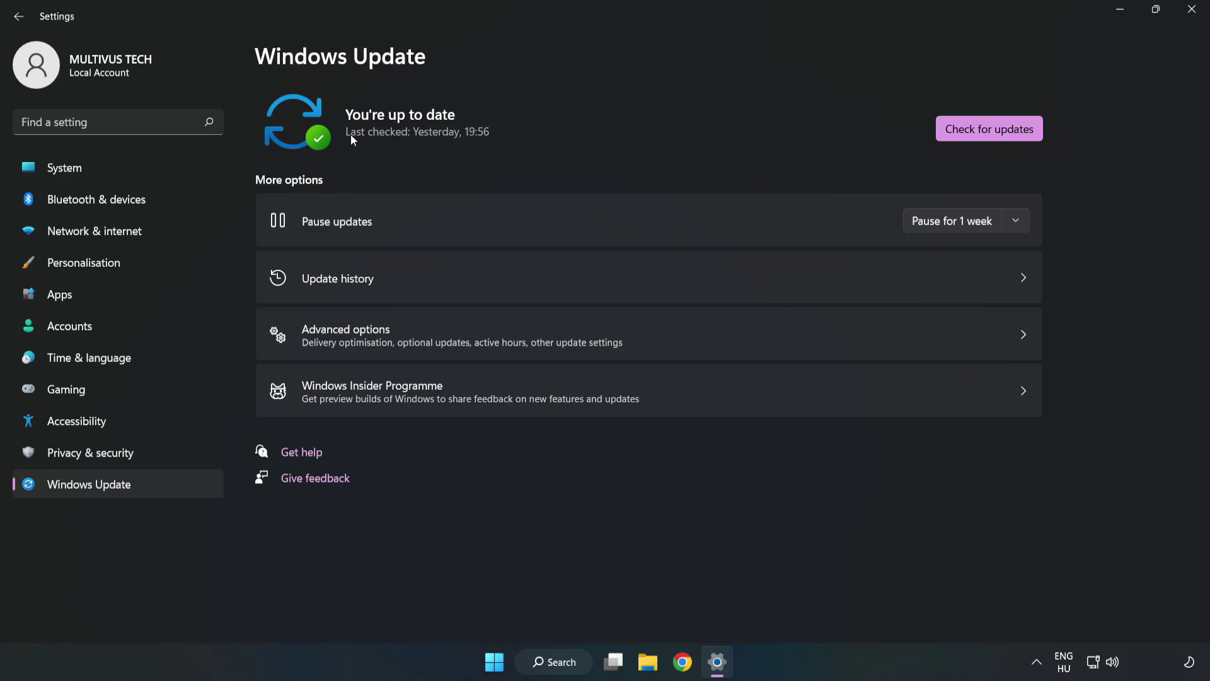
{"action": "left_click", "coordinate": [992, 131]}
Close Settings and open the 'YOUR NOT WORKING APP' shortcut's Properties, moved to screen centre.
{"action": "left_click", "coordinate": [1192, 9]}
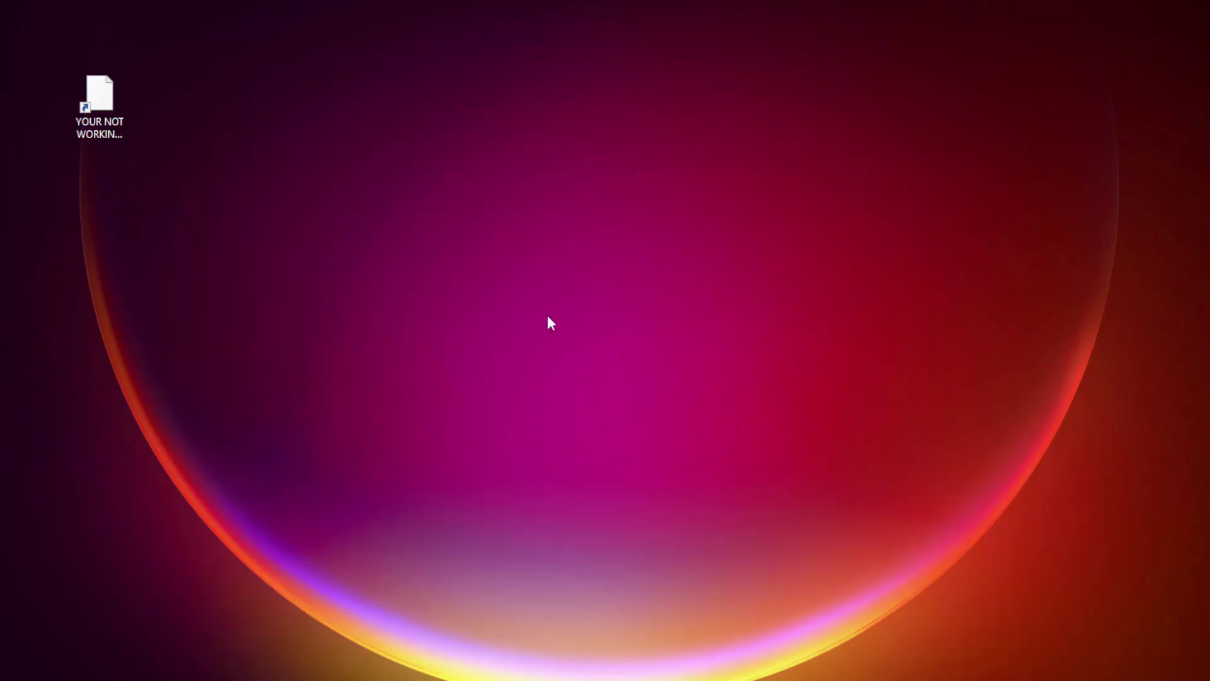
{"action": "left_click", "coordinate": [91, 138]}
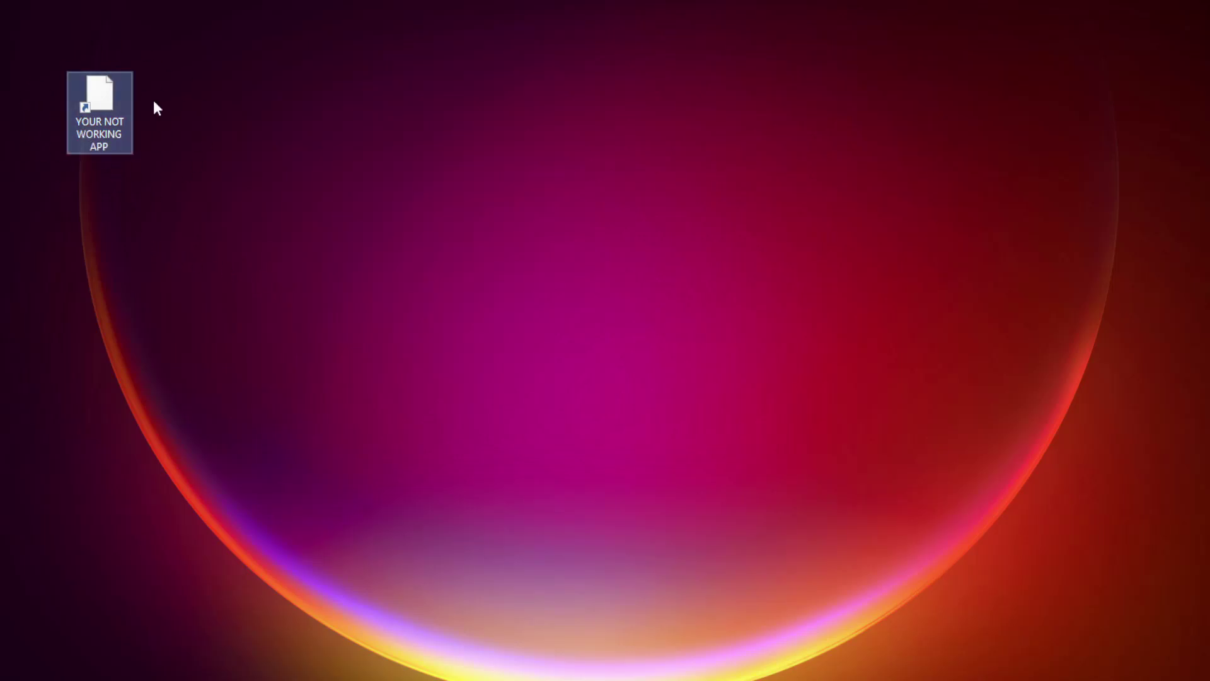
{"action": "right_click", "coordinate": [99, 89]}
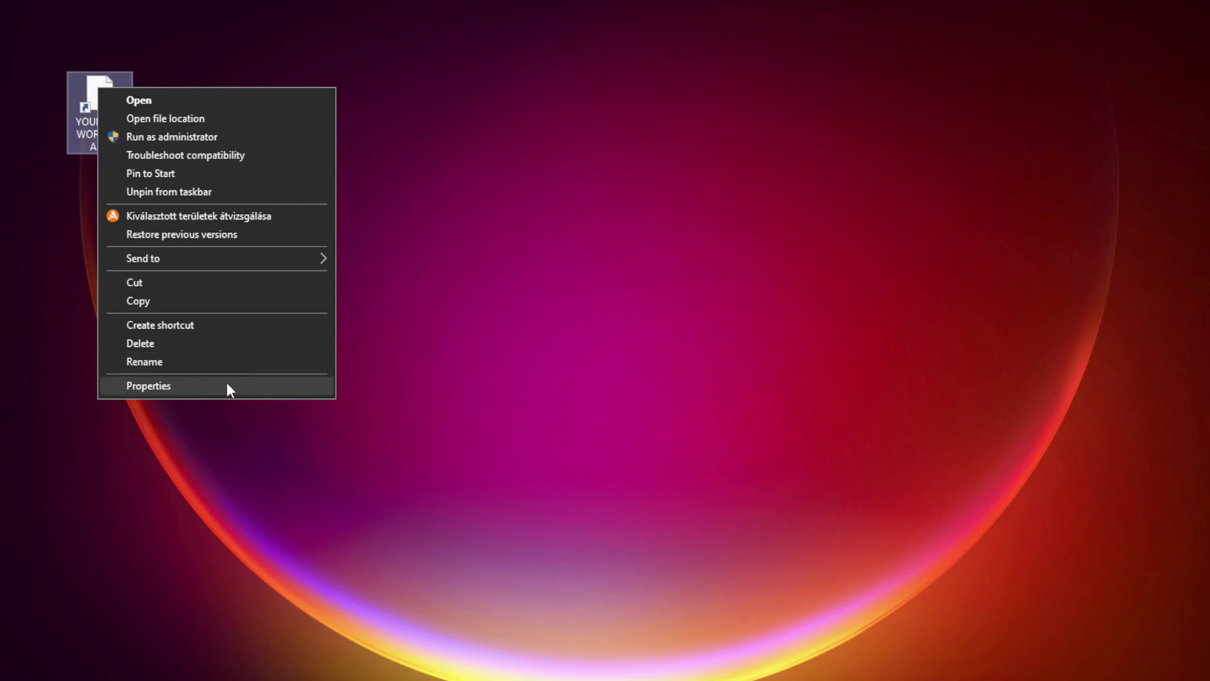
{"action": "left_click", "coordinate": [243, 385]}
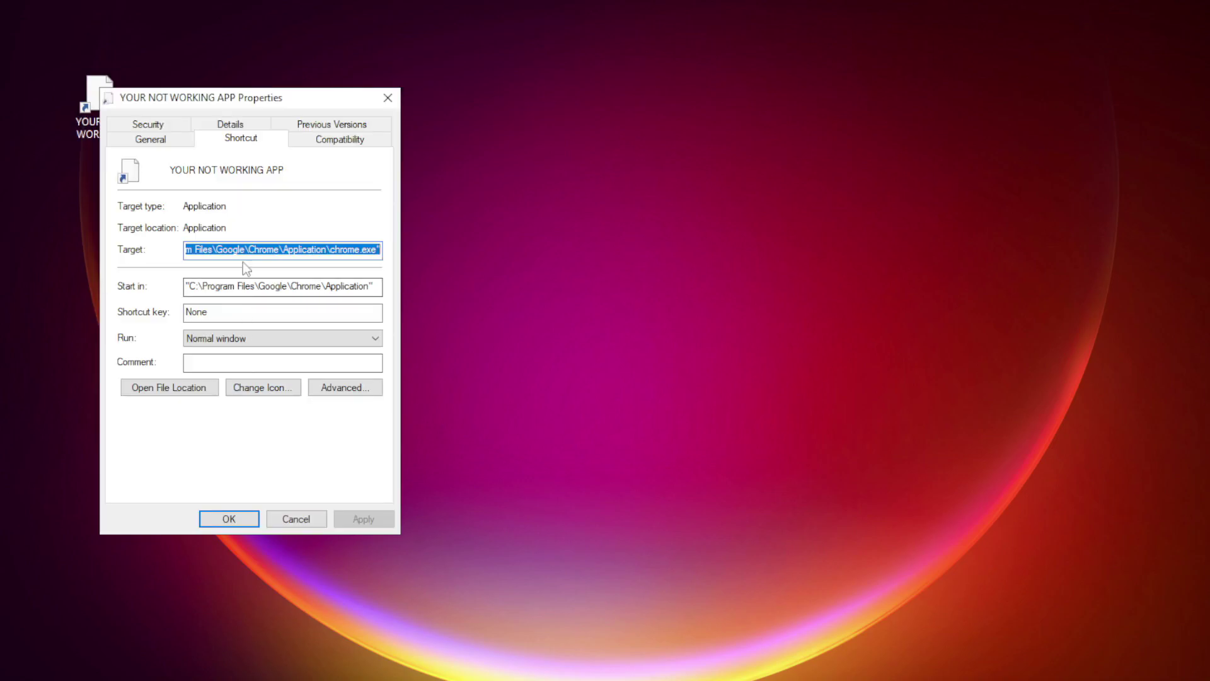
{"action": "mouse_move", "coordinate": [267, 89]}
{"action": "left_mouse_down"}
{"action": "mouse_move", "coordinate": [579, 85]}
{"action": "mouse_move", "coordinate": [610, 132]}
{"action": "left_mouse_up"}
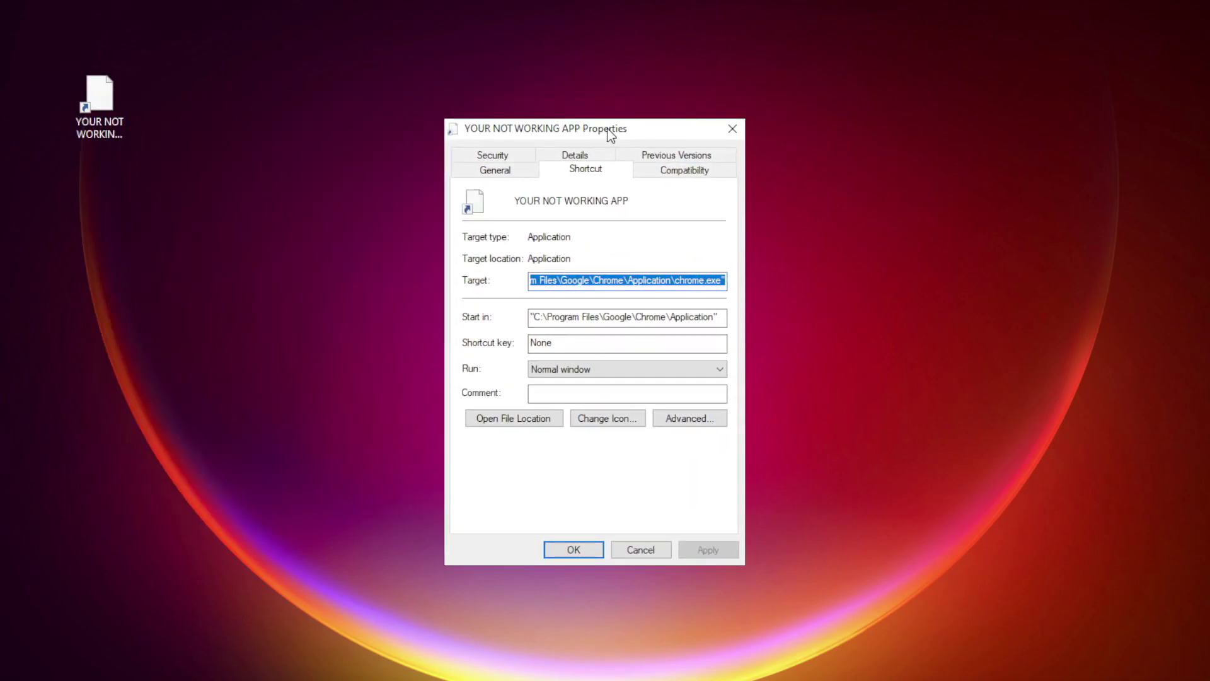
Save Windows 8 compatibility mode, run-as-administrator and disabled fullscreen optimizations for the shortcut.
{"action": "left_click", "coordinate": [711, 179]}
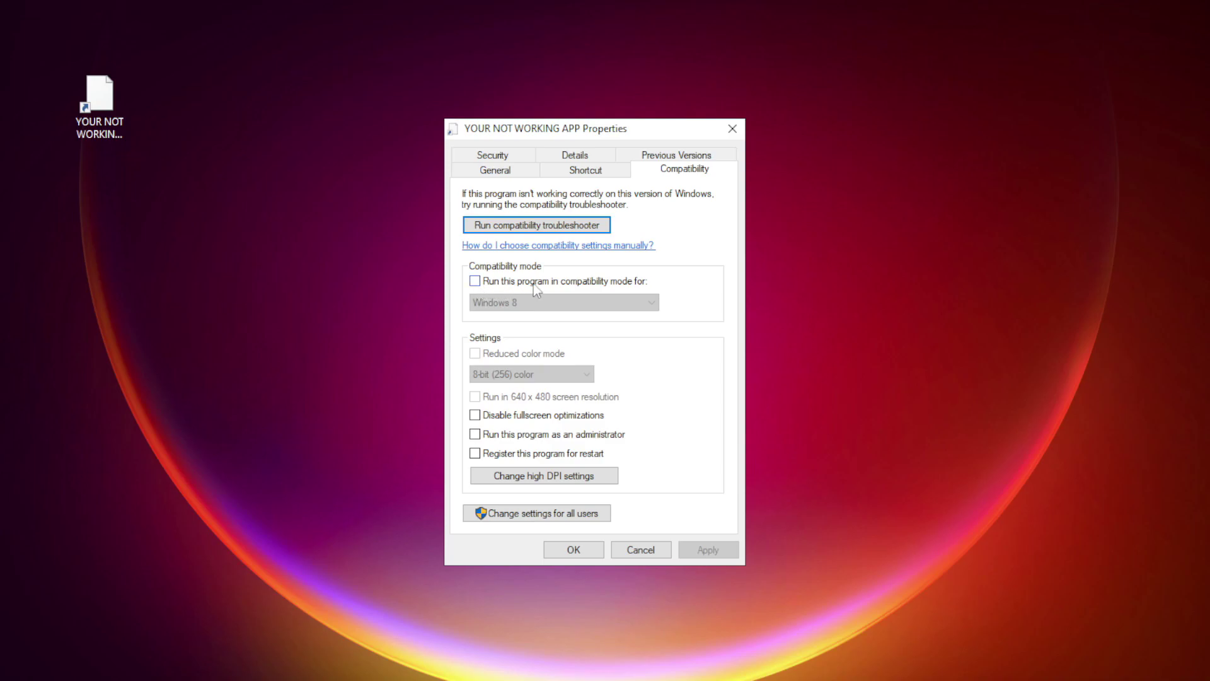
{"action": "left_click", "coordinate": [492, 281]}
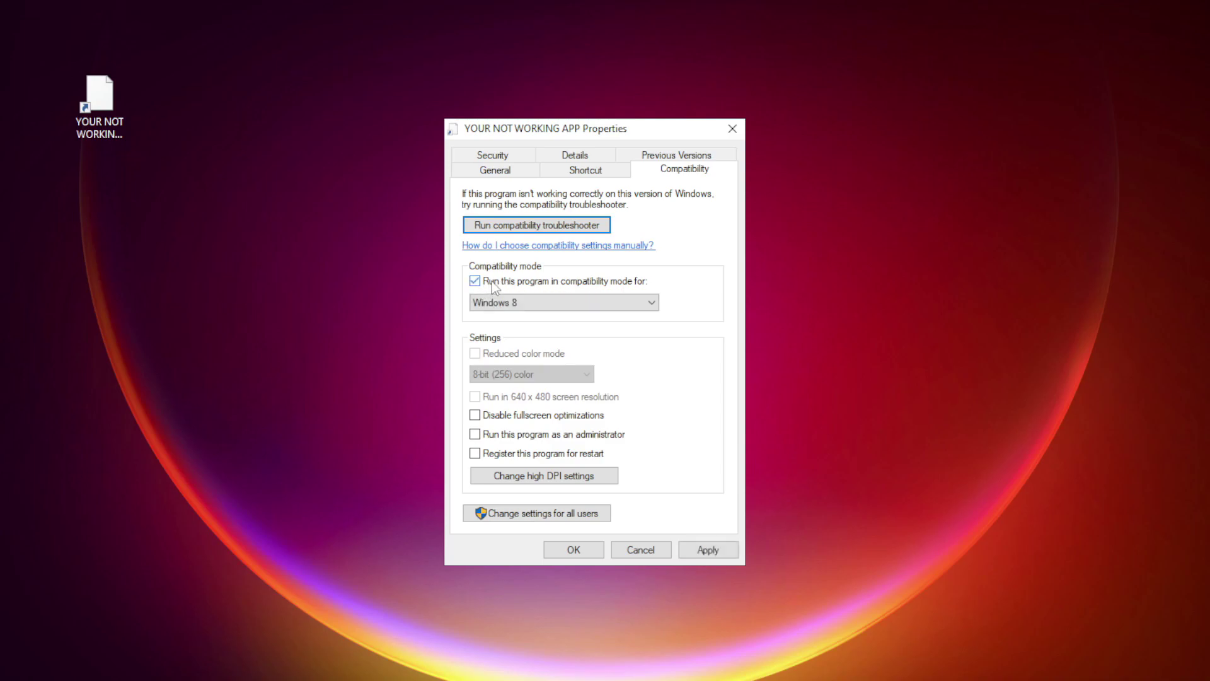
{"action": "left_click", "coordinate": [511, 302]}
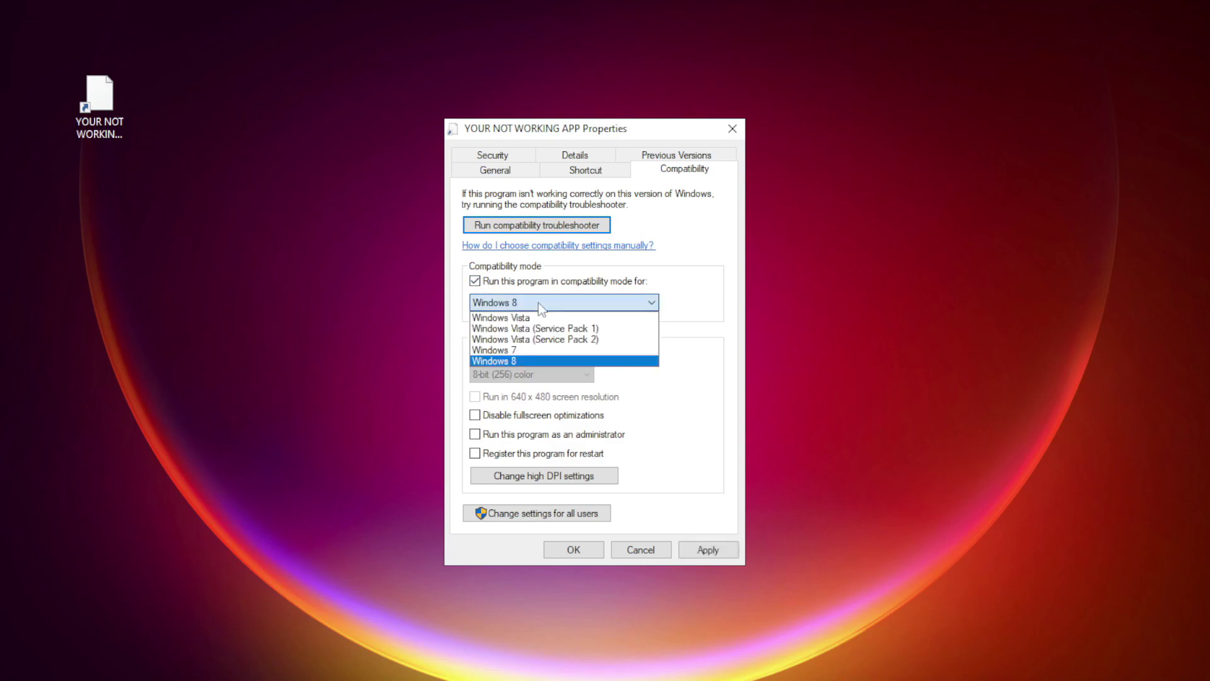
{"action": "left_click", "coordinate": [529, 356]}
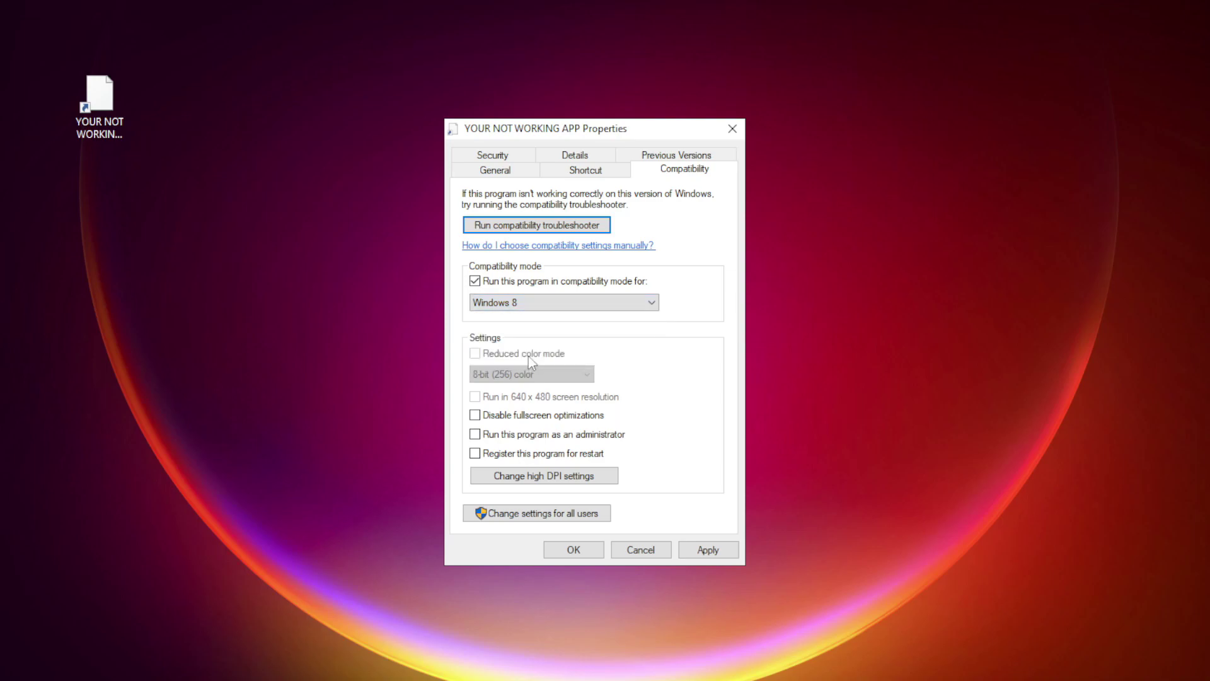
{"action": "left_click", "coordinate": [529, 420]}
{"action": "left_click", "coordinate": [711, 551]}
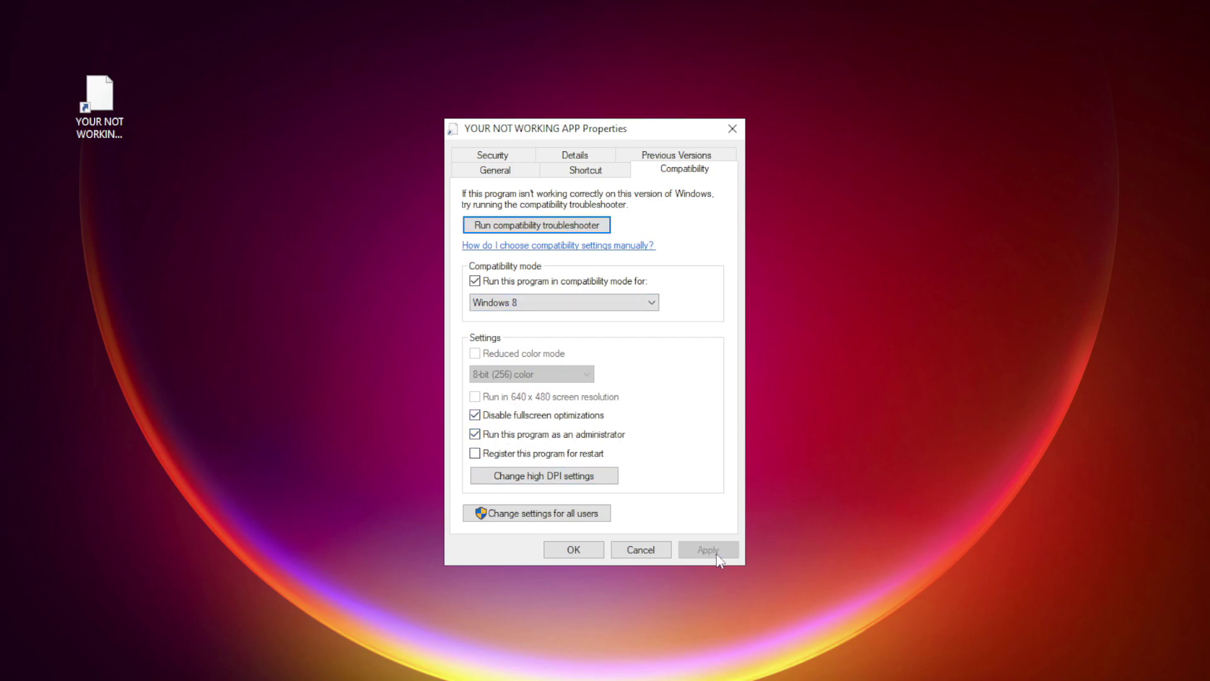
{"action": "left_click", "coordinate": [576, 552]}
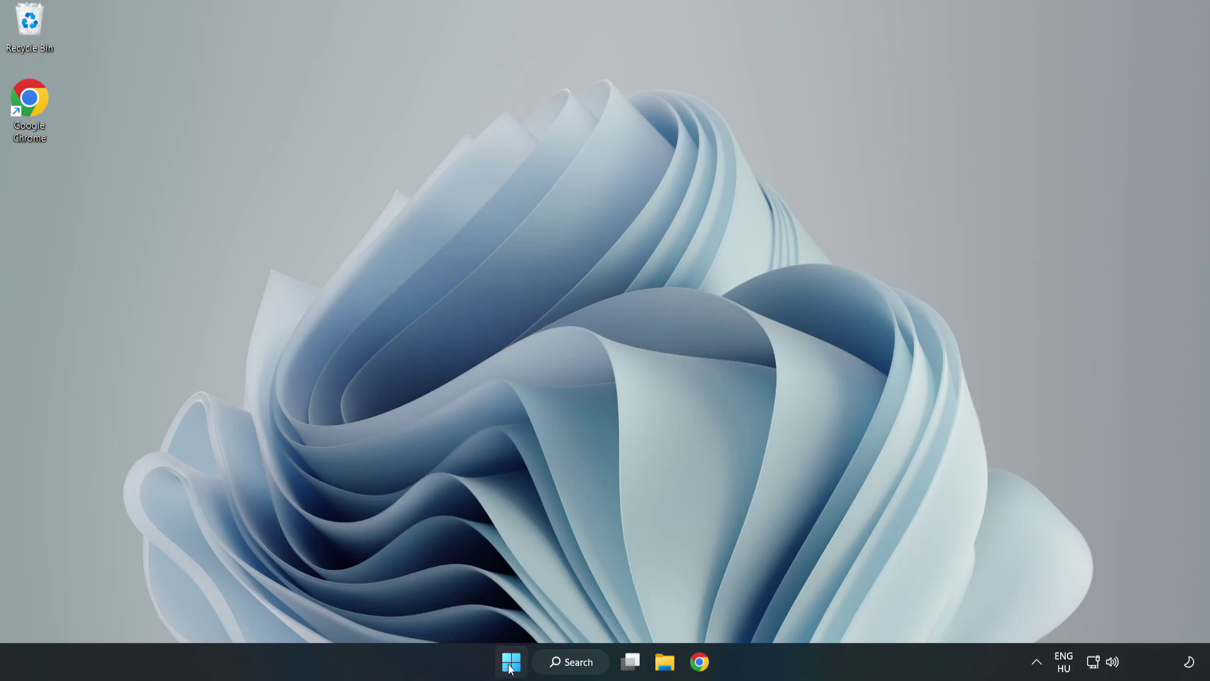
Launch Task Manager from the Start button's Win+X quick link menu.
{"action": "right_click", "coordinate": [512, 666]}
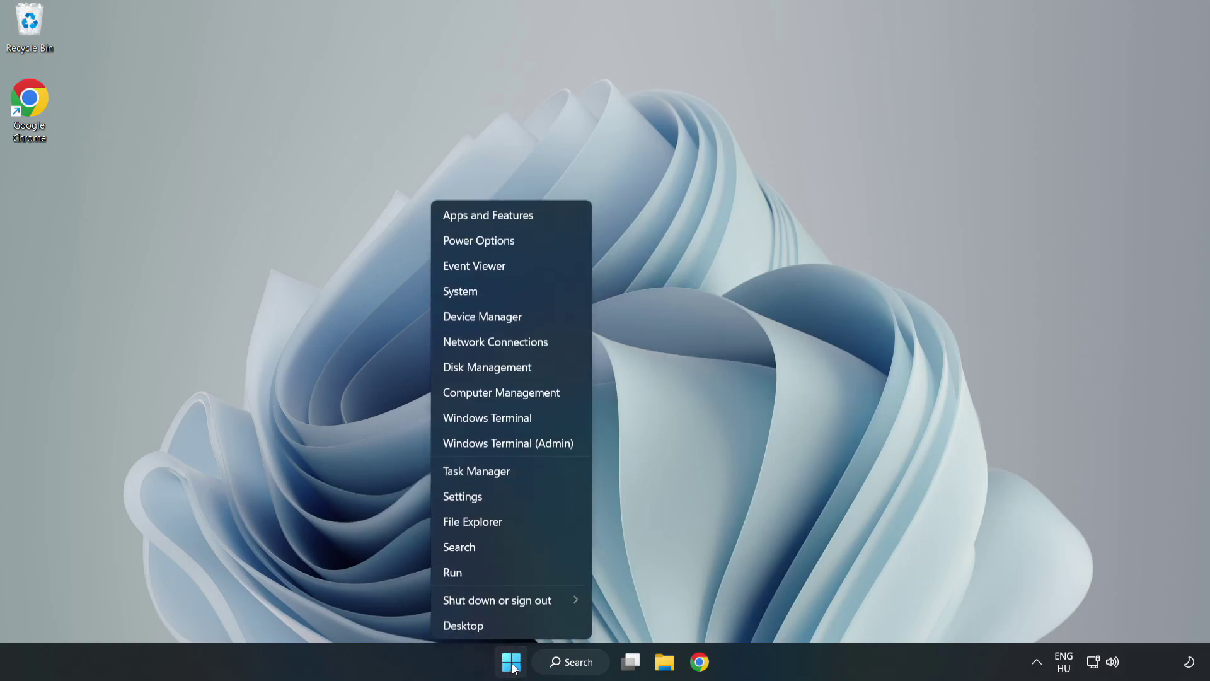
{"action": "left_click", "coordinate": [509, 470]}
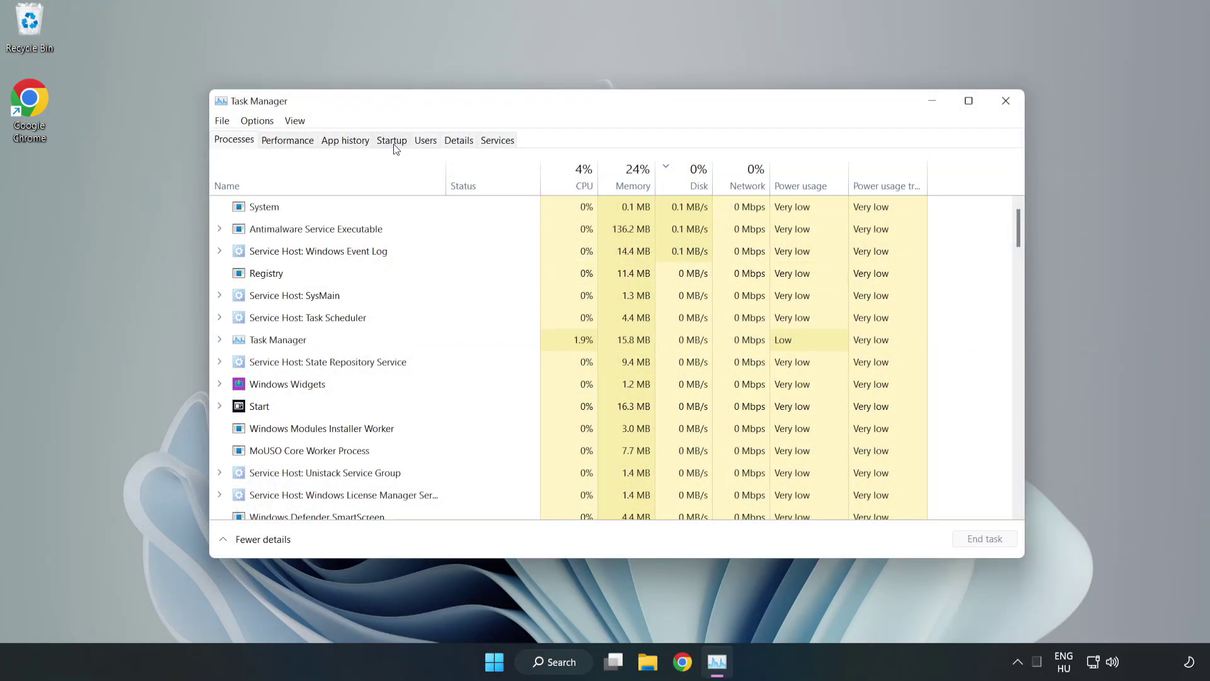
On the Startup tab, disable Cortana, Microsoft Edge, Microsoft Teams and Phone Link, then close Task Manager.
{"action": "left_click", "coordinate": [394, 144]}
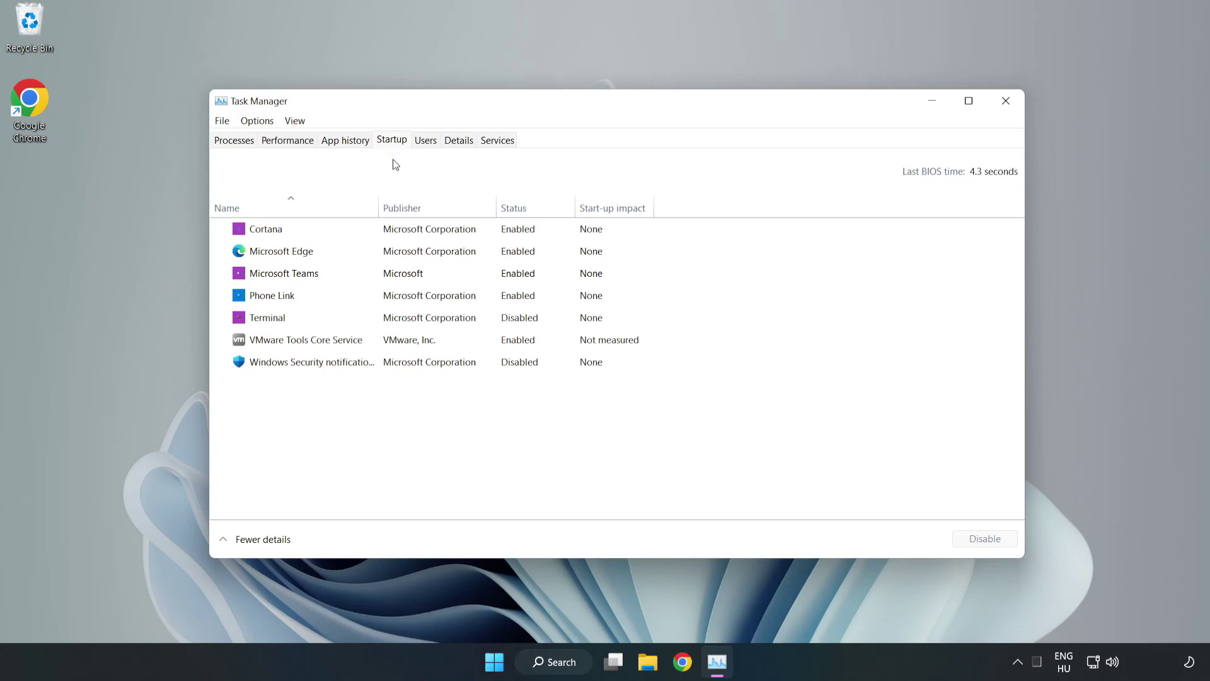
{"action": "left_click", "coordinate": [417, 237]}
{"action": "left_click", "coordinate": [982, 540]}
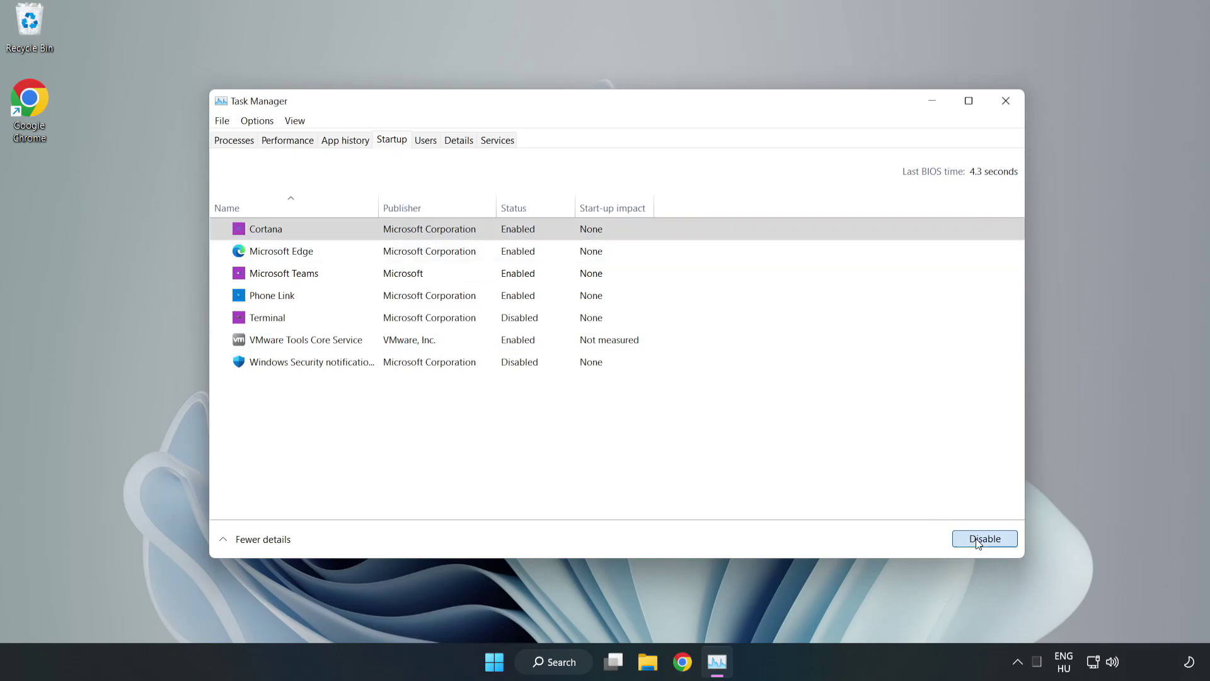
{"action": "left_click", "coordinate": [523, 249]}
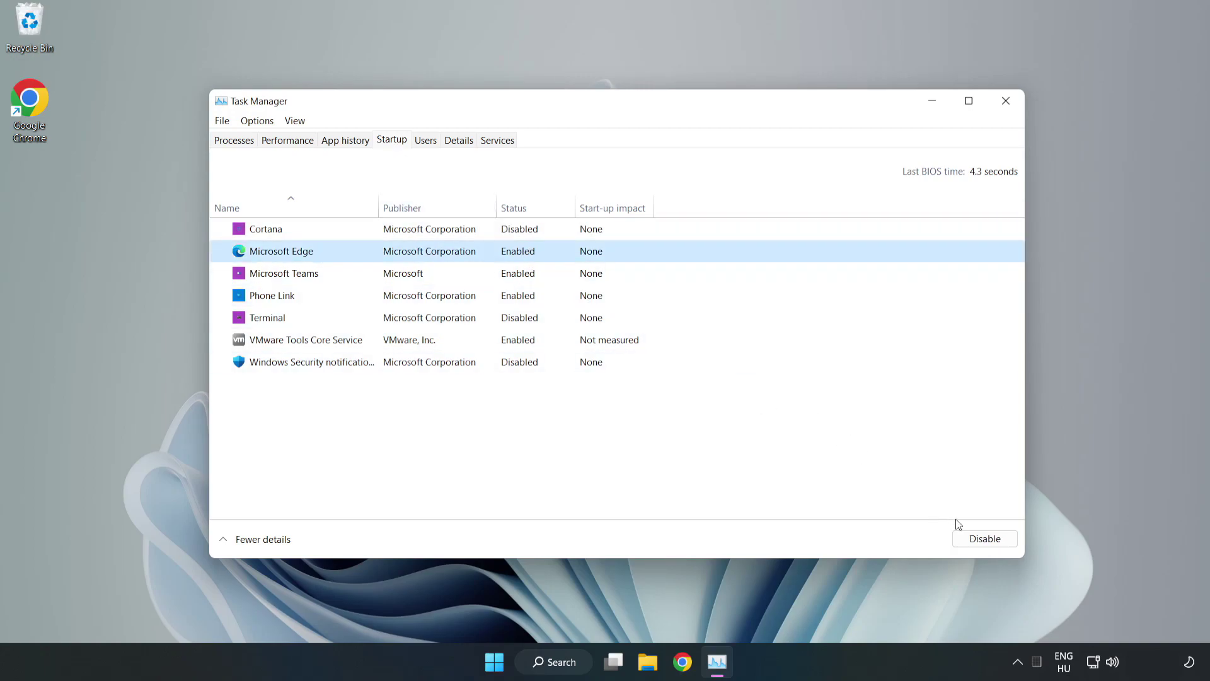
{"action": "left_click", "coordinate": [984, 539]}
{"action": "left_click", "coordinate": [425, 277]}
{"action": "left_click", "coordinate": [982, 539]}
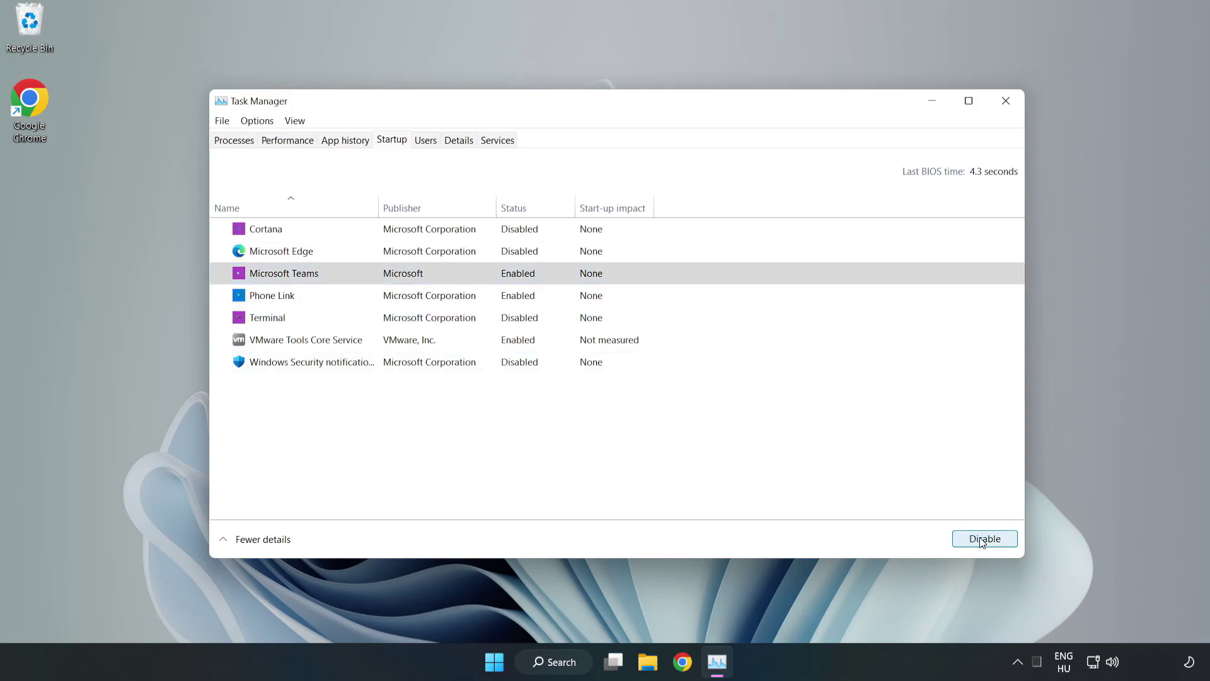
{"action": "left_click", "coordinate": [404, 301]}
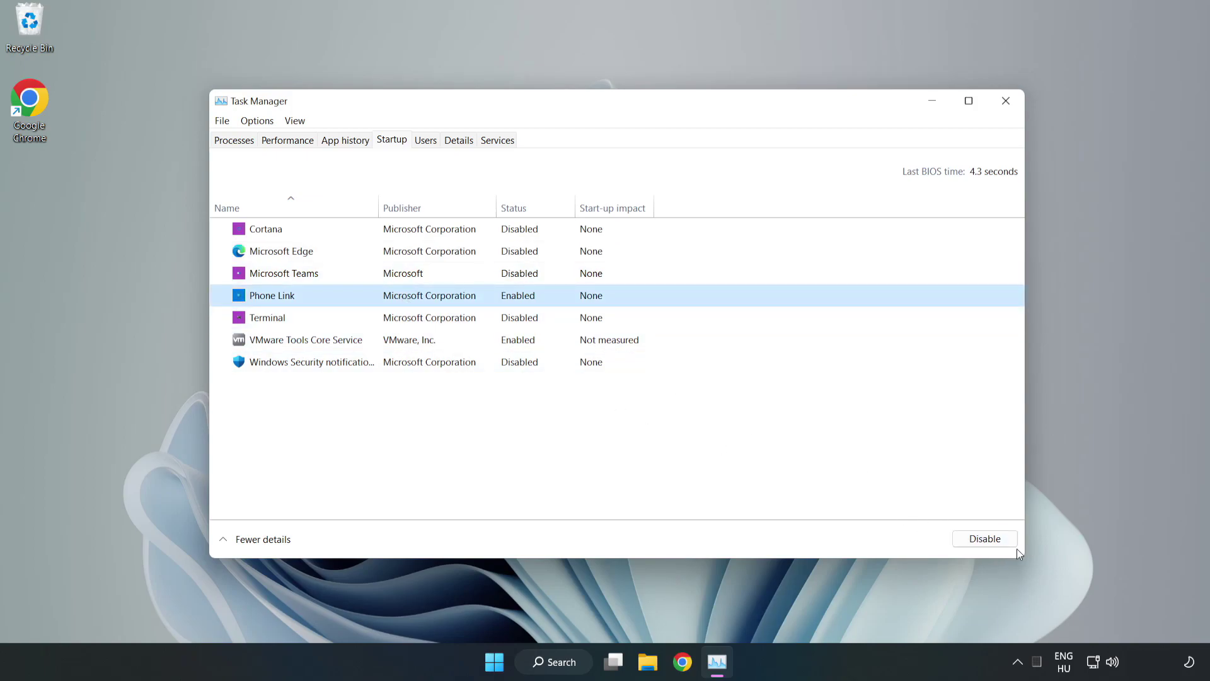
{"action": "left_click", "coordinate": [979, 540]}
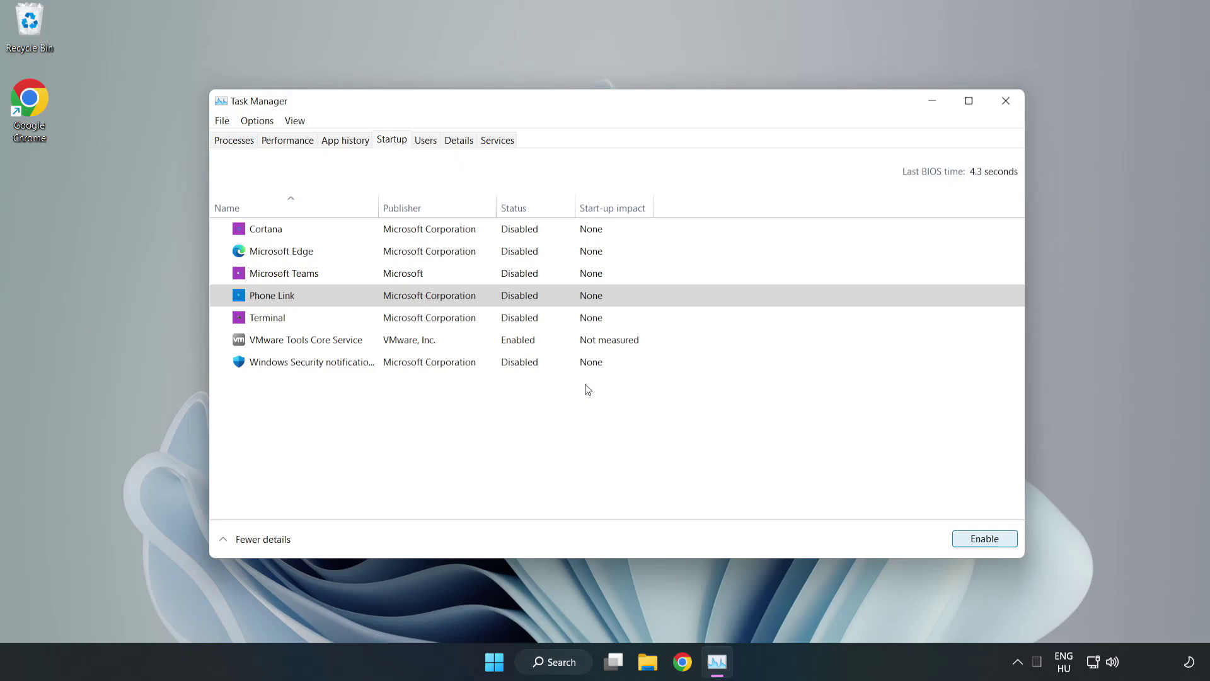
{"action": "left_click", "coordinate": [1006, 102]}
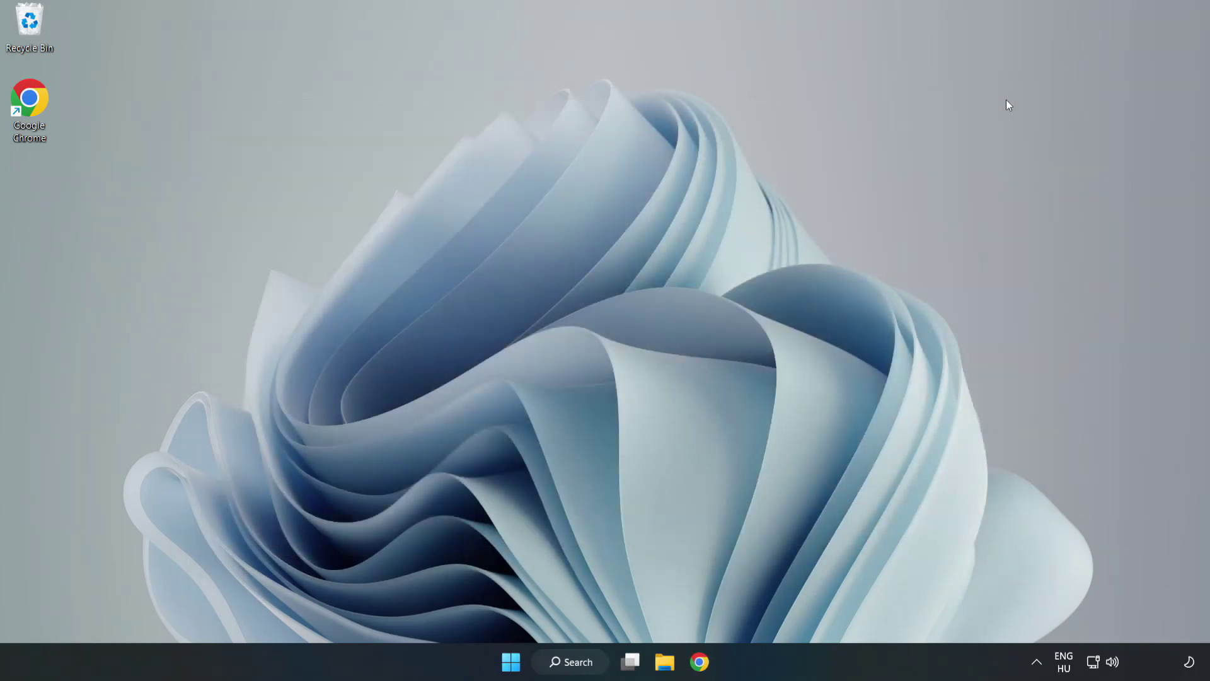
Search for 'cmd' and launch Command Prompt as administrator.
{"action": "left_click", "coordinate": [586, 664]}
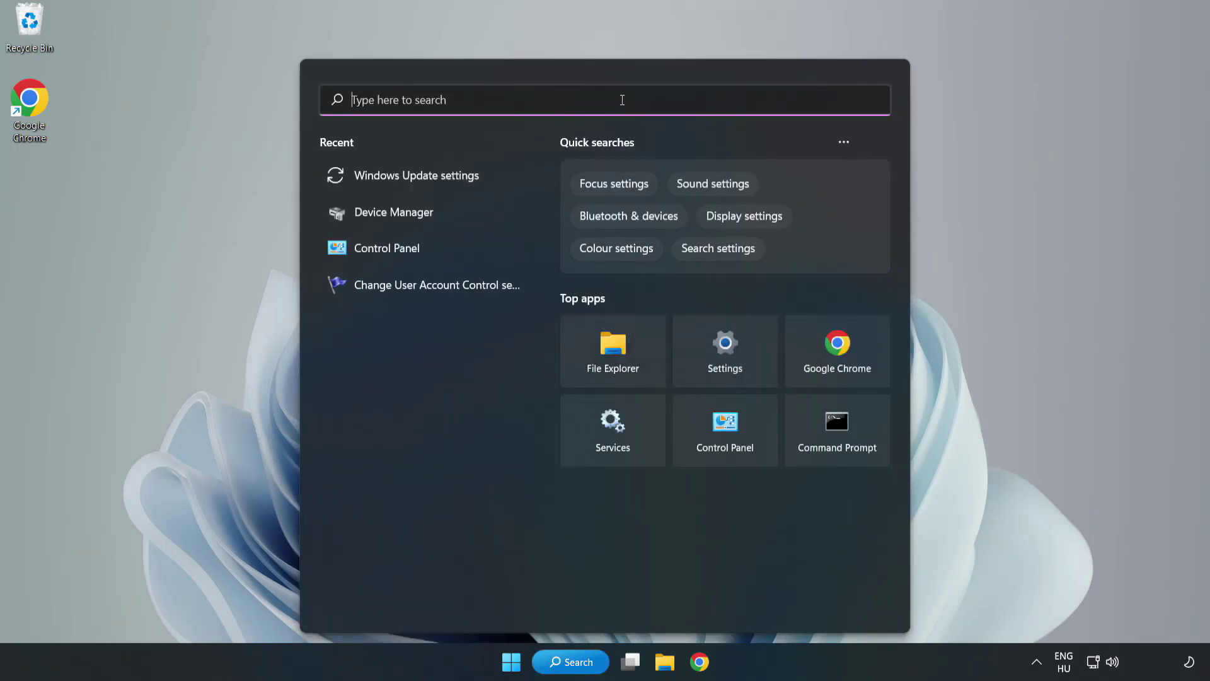
{"action": "type", "text": "cmd"}
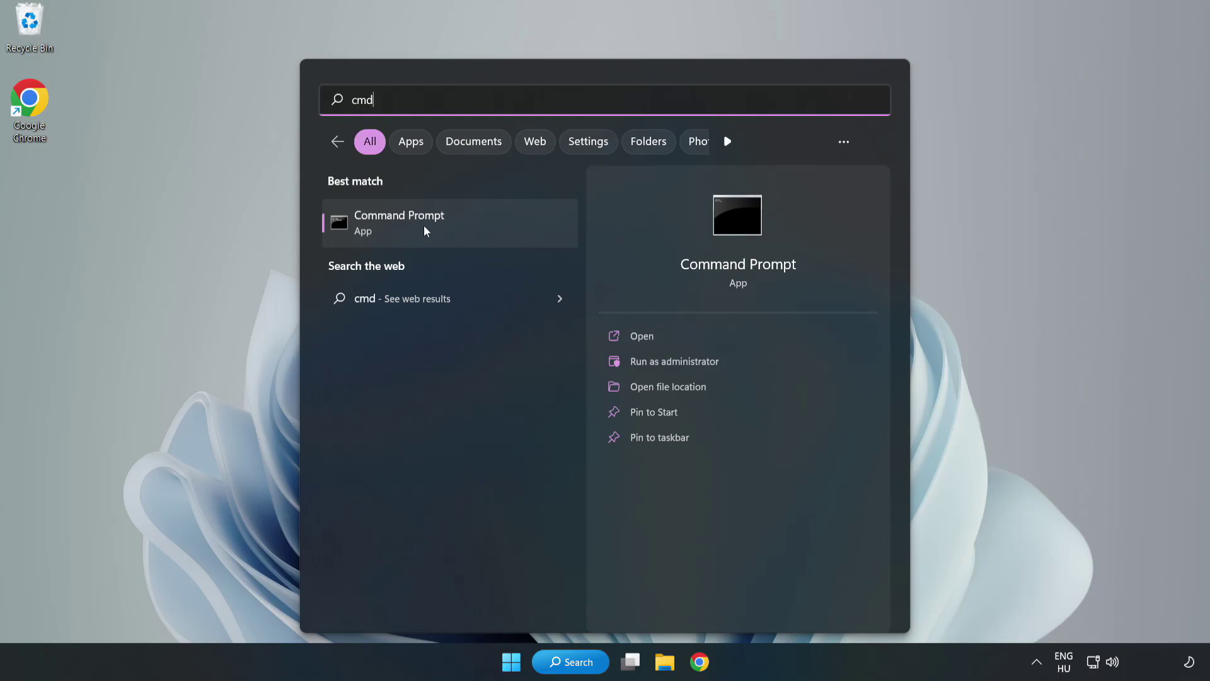
{"action": "left_click", "coordinate": [474, 229]}
{"action": "right_click", "coordinate": [475, 229]}
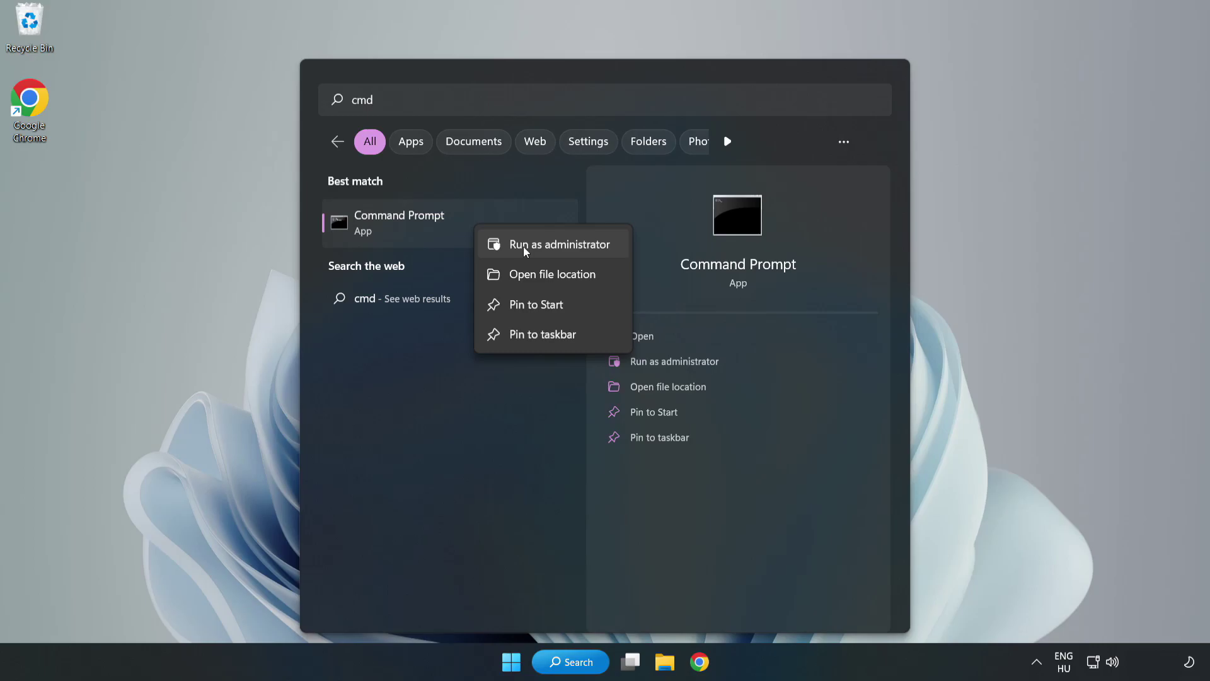
{"action": "left_click", "coordinate": [522, 246]}
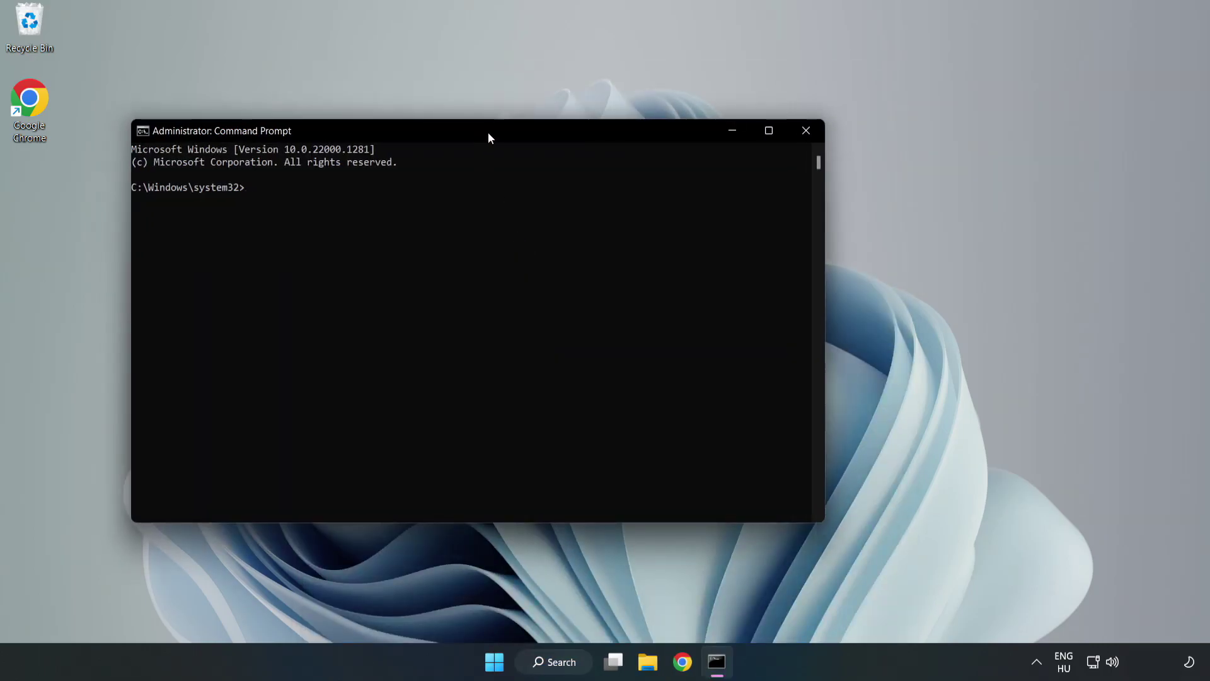
Run sfc /scannow, confirm no integrity violations are found, and close Command Prompt.
{"action": "left_click_drag", "start_coordinate": [488, 135], "coordinate": [616, 141]}
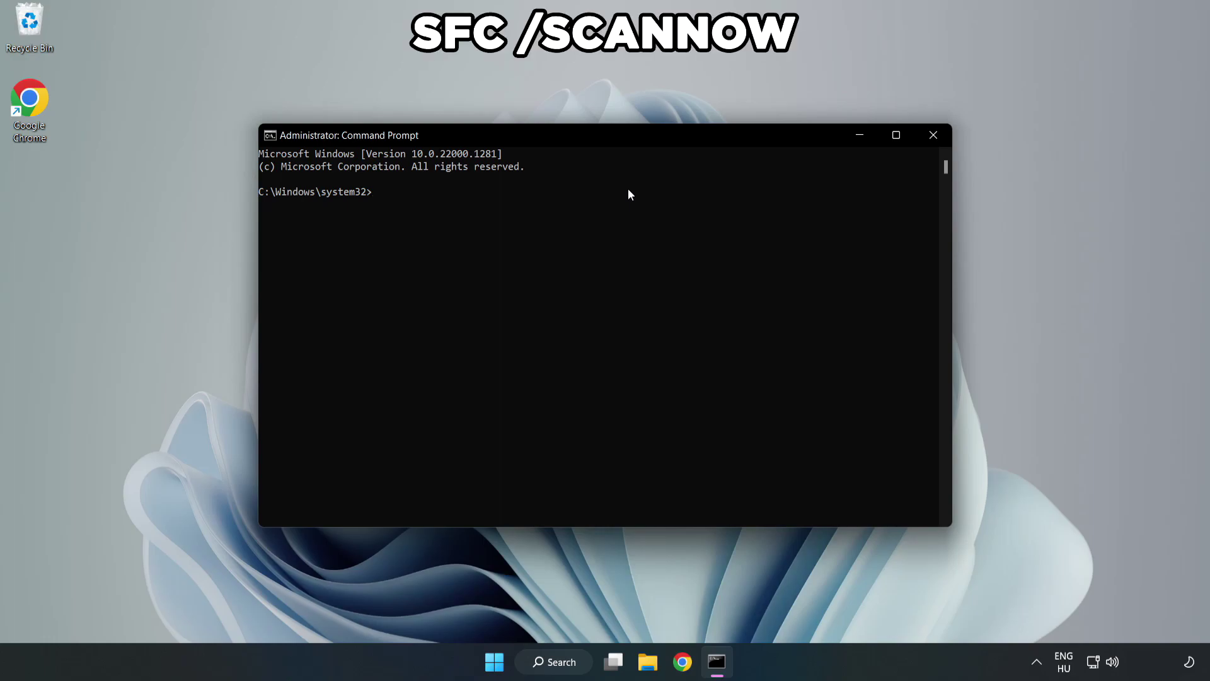
{"action": "type", "text": "sfc /"}
{"action": "type", "text": "scann"}
{"action": "type", "text": "ow"}
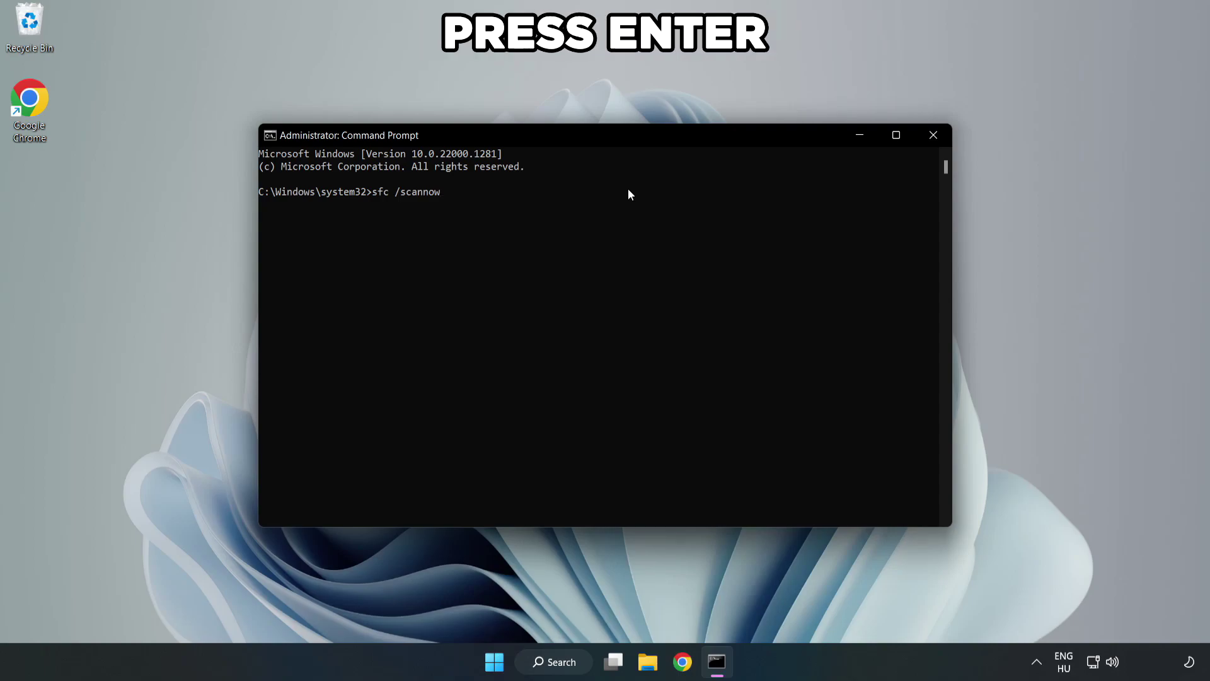
{"action": "key", "text": "Return"}
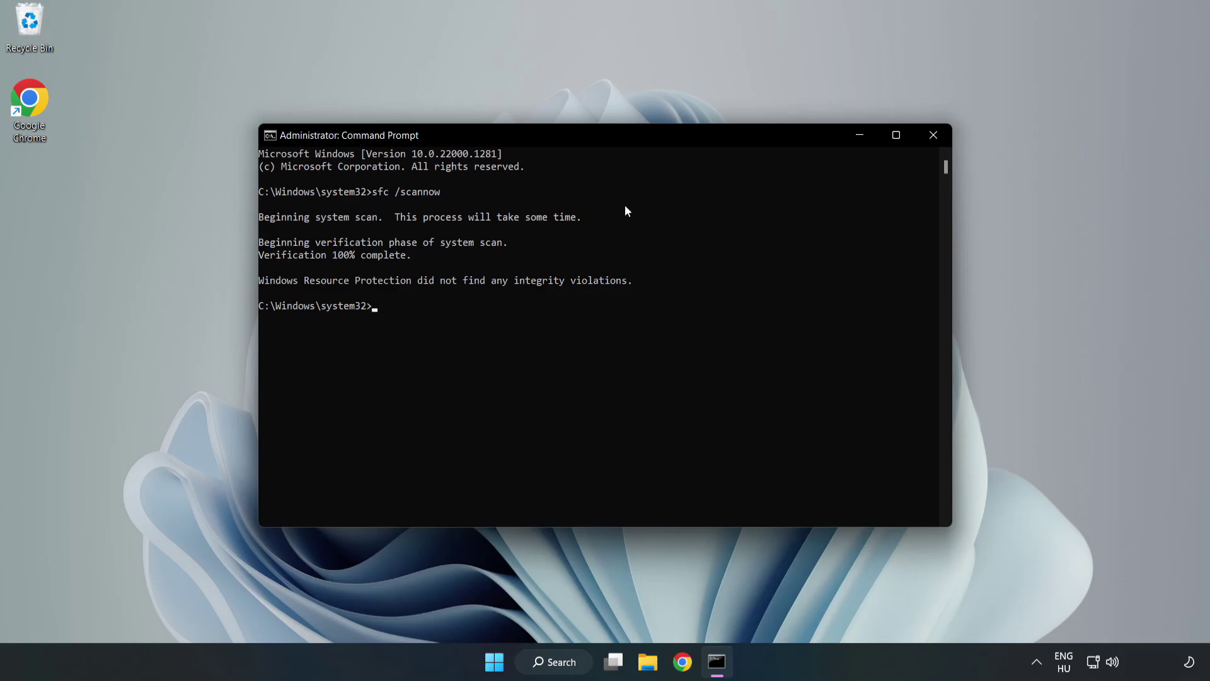
{"action": "left_click", "coordinate": [931, 139]}
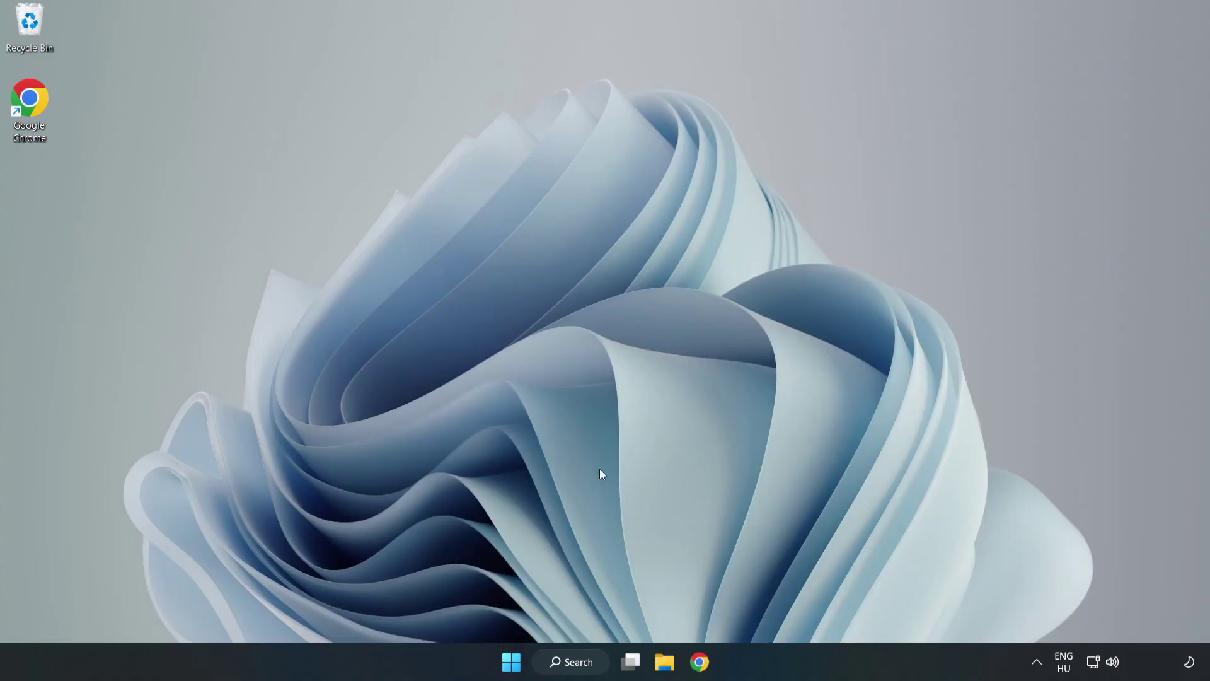
Search Windows for 'security' so Windows Security shows as the best match.
{"action": "left_click", "coordinate": [573, 666]}
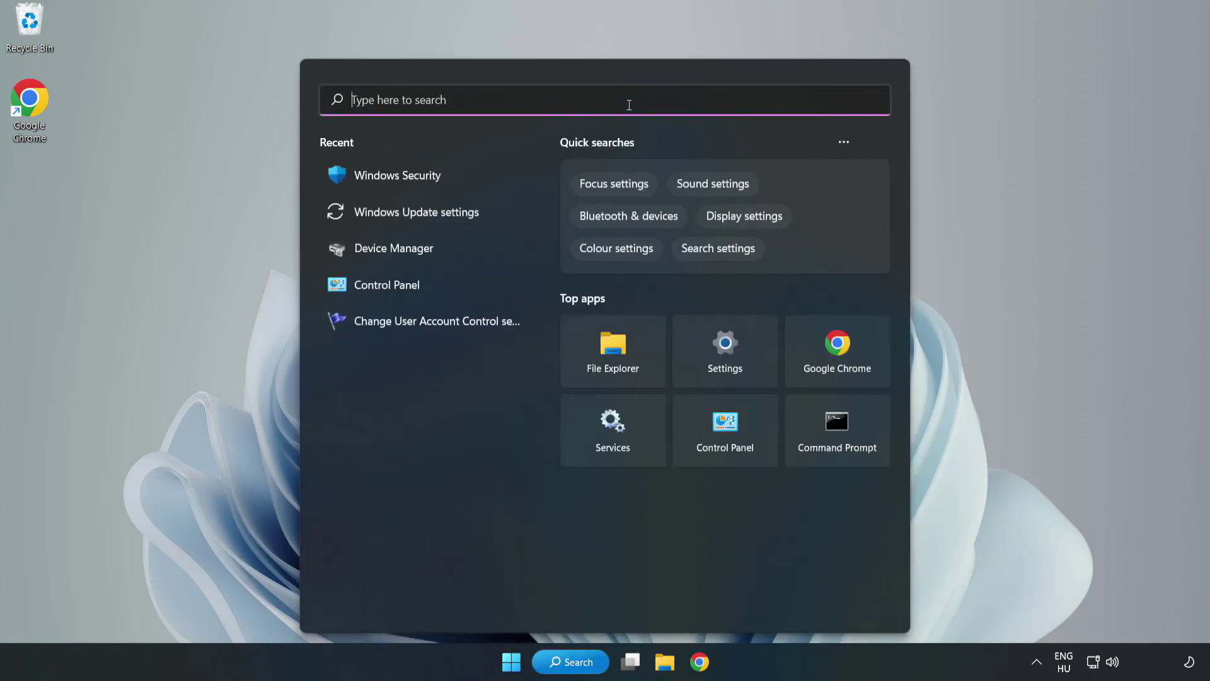
{"action": "type", "text": "sec"}
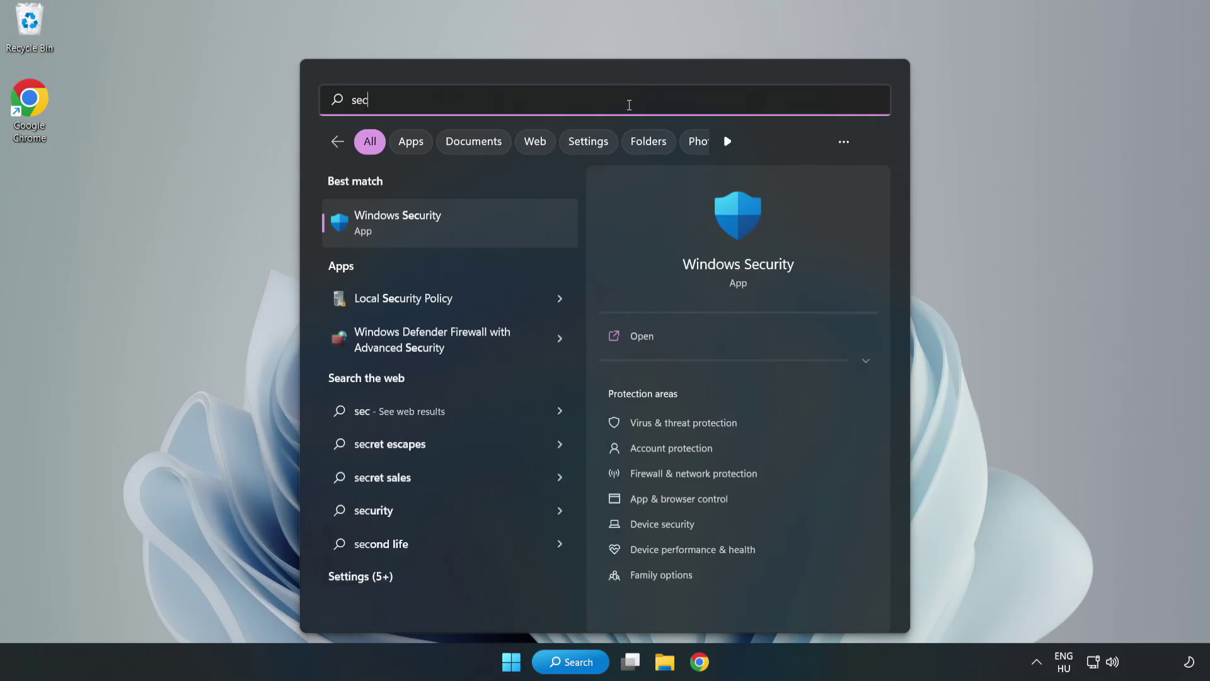
{"action": "type", "text": "urity"}
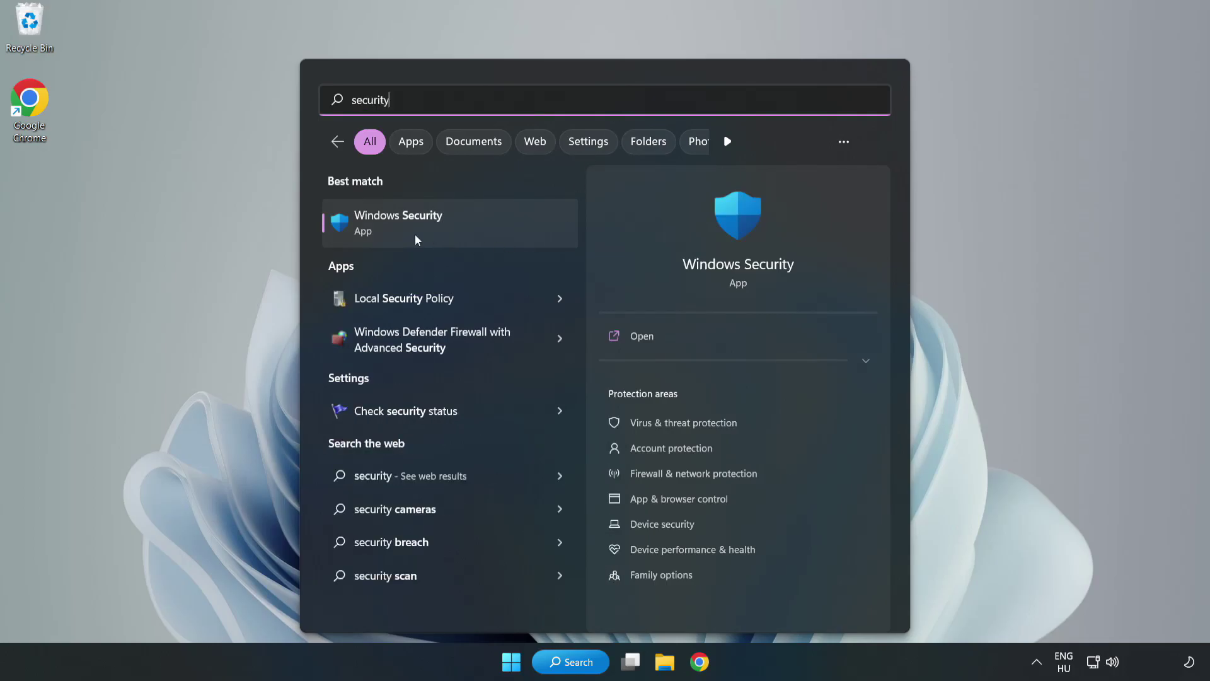
Launch Windows Security and go to the Virus & threat protection settings page.
{"action": "left_click", "coordinate": [440, 234]}
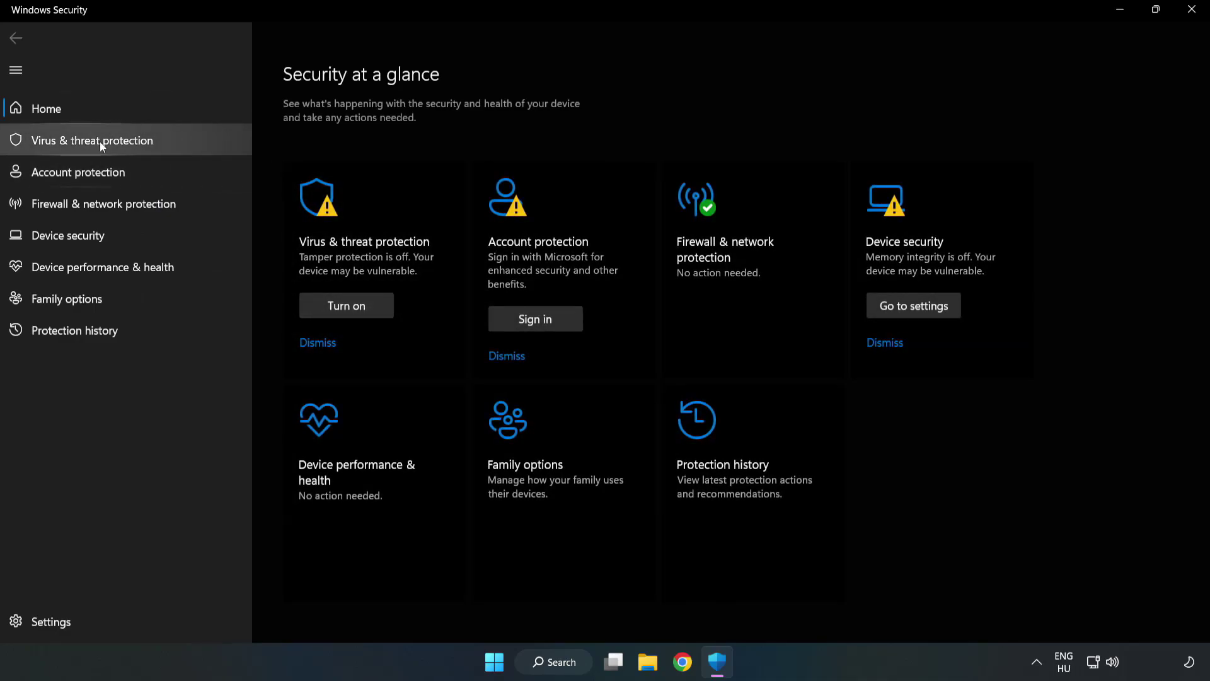
{"action": "left_click", "coordinate": [79, 145]}
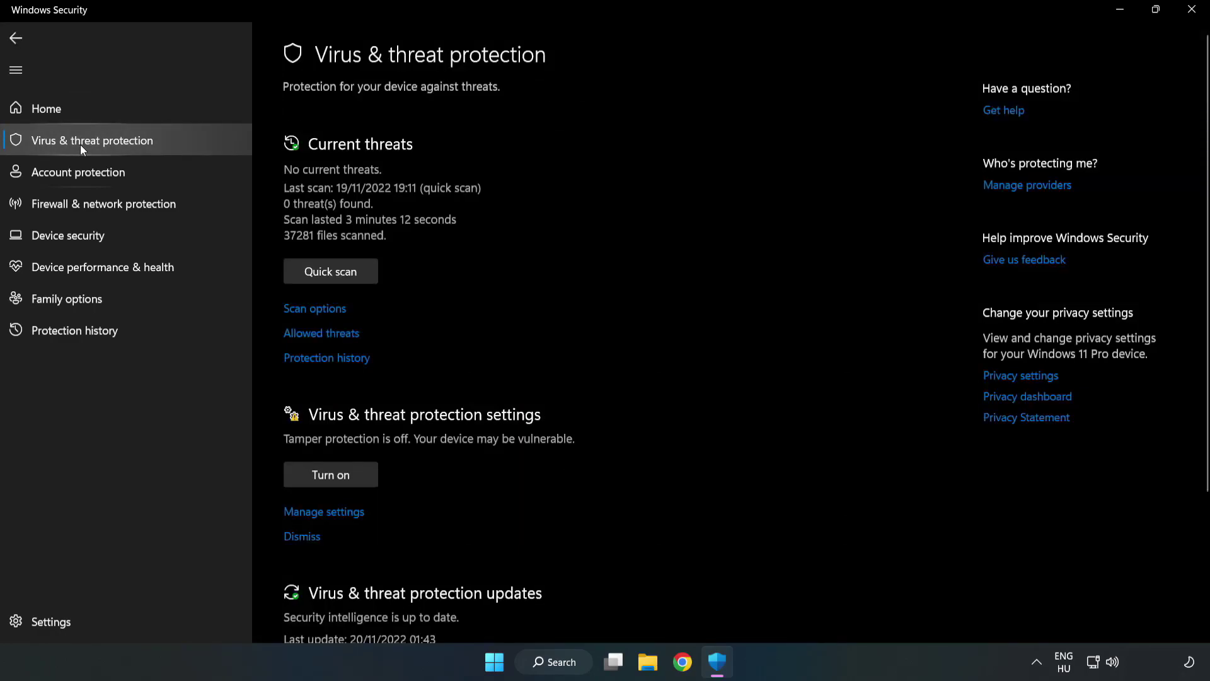
{"action": "scroll", "coordinate": [631, 243], "scroll_direction": "down", "scroll_amount": 2}
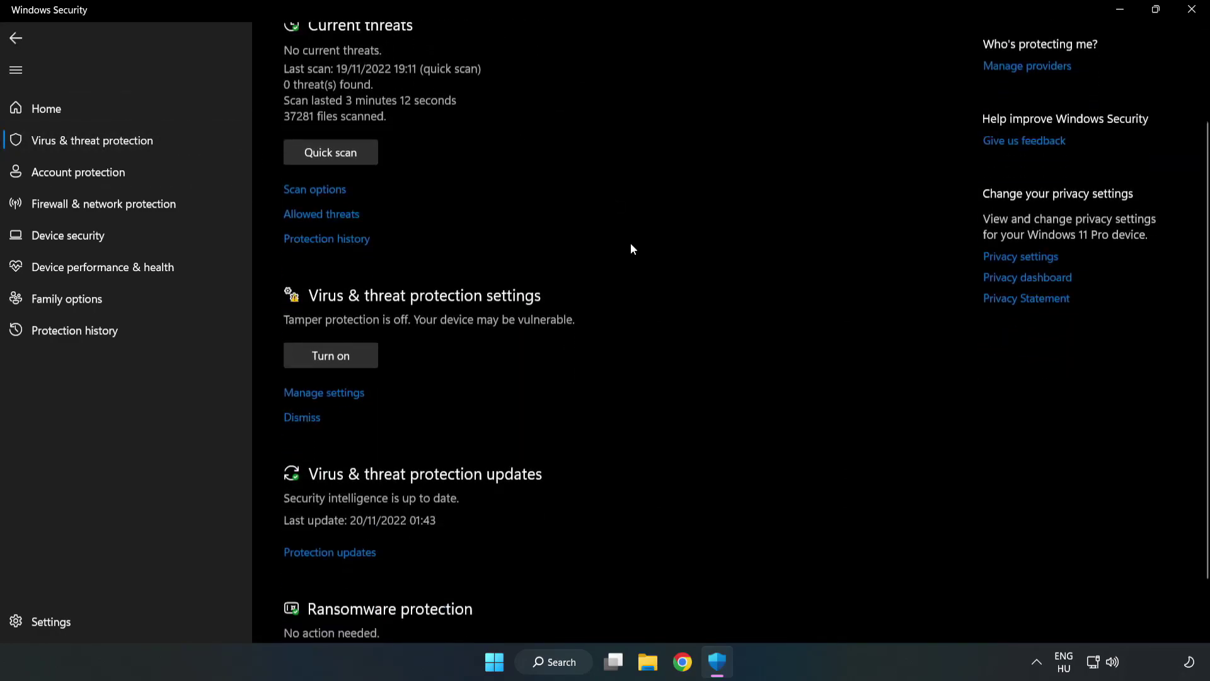
{"action": "scroll", "coordinate": [631, 249], "scroll_direction": "down", "scroll_amount": 1}
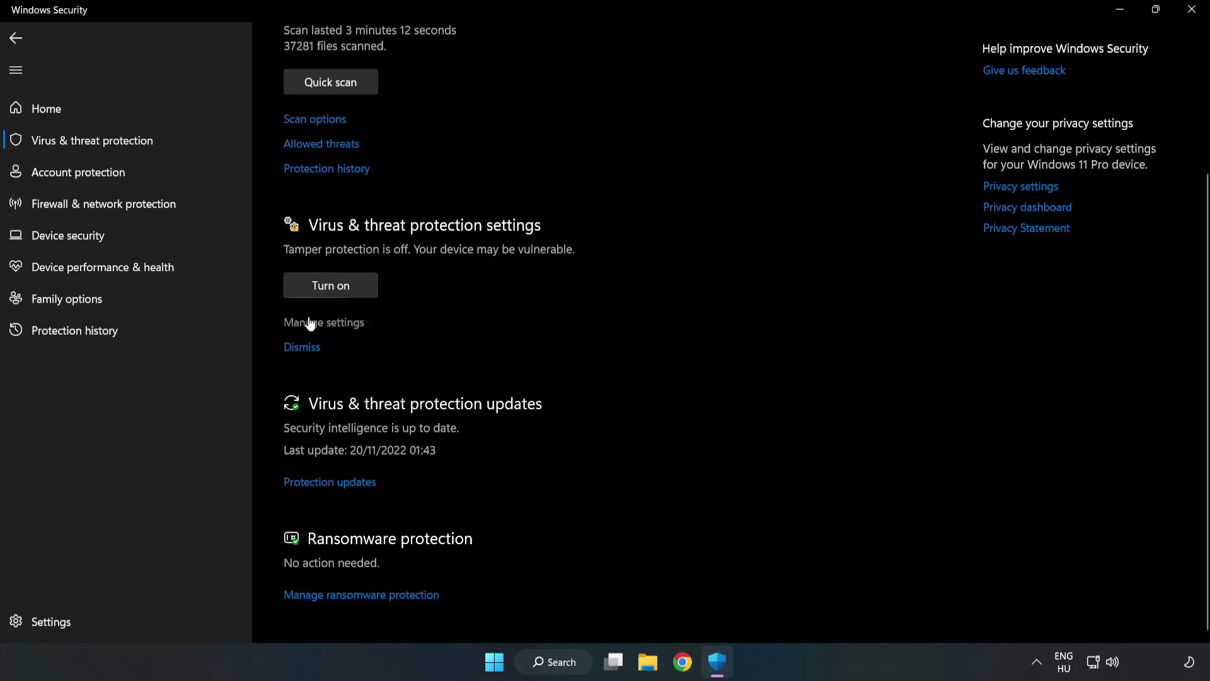
{"action": "left_click", "coordinate": [330, 323]}
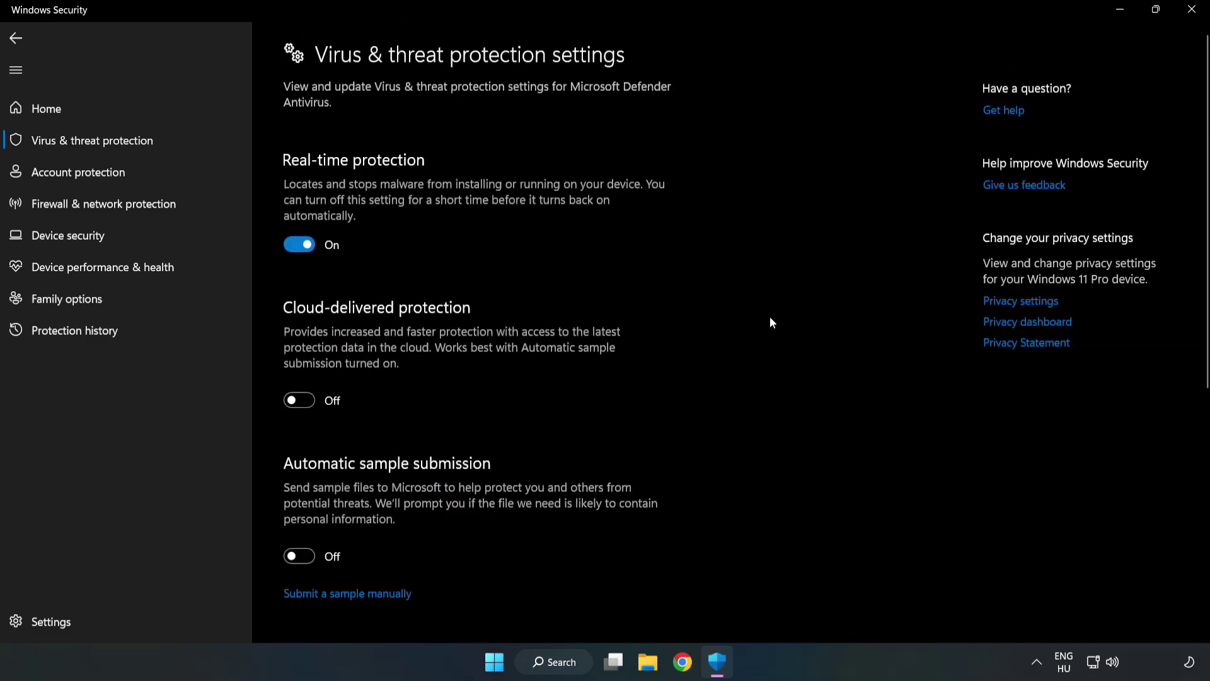
{"action": "scroll", "coordinate": [769, 322], "scroll_direction": "down", "scroll_amount": 1}
{"action": "scroll", "coordinate": [770, 323], "scroll_direction": "down", "scroll_amount": 4}
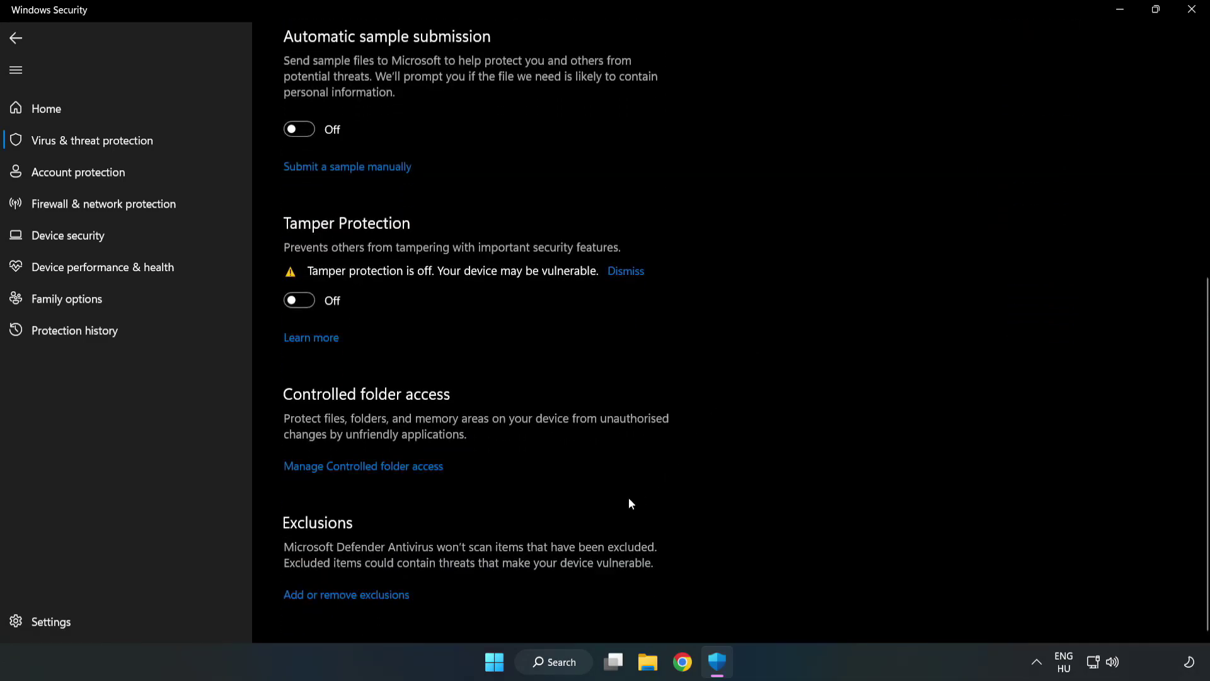
Add the NOT WORKING APP shortcut in C:\Program Files (x86) as a file exclusion, then close Windows Security.
{"action": "left_click", "coordinate": [357, 596]}
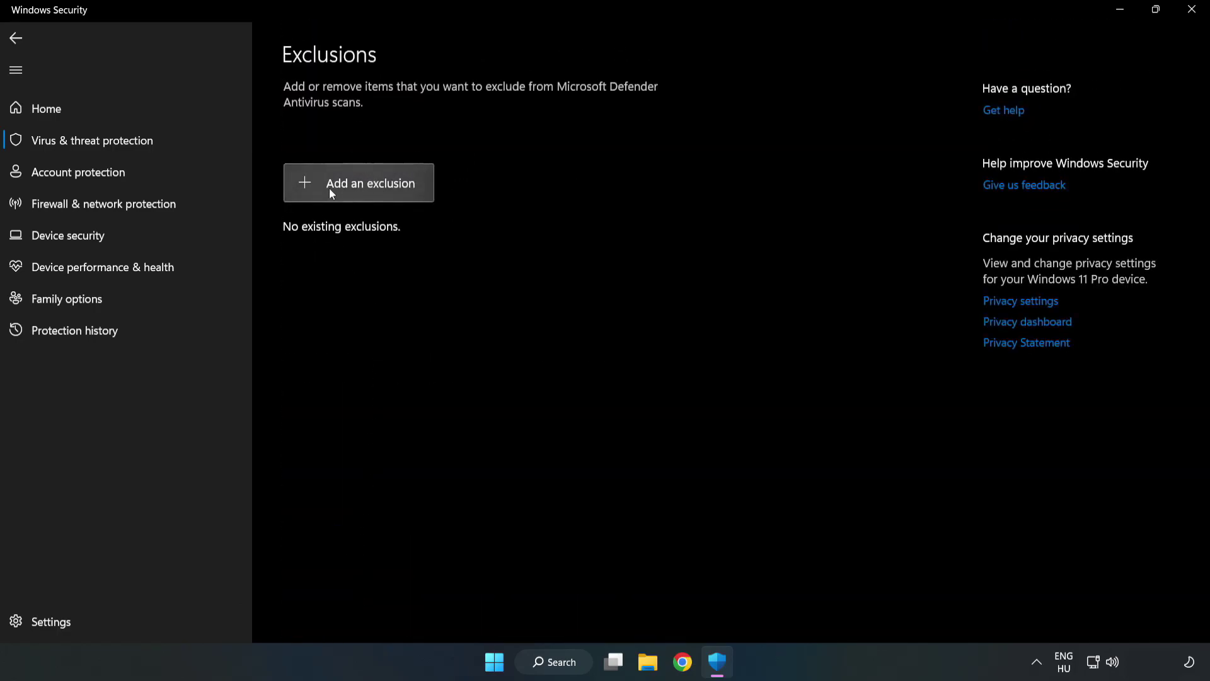
{"action": "left_click", "coordinate": [370, 186]}
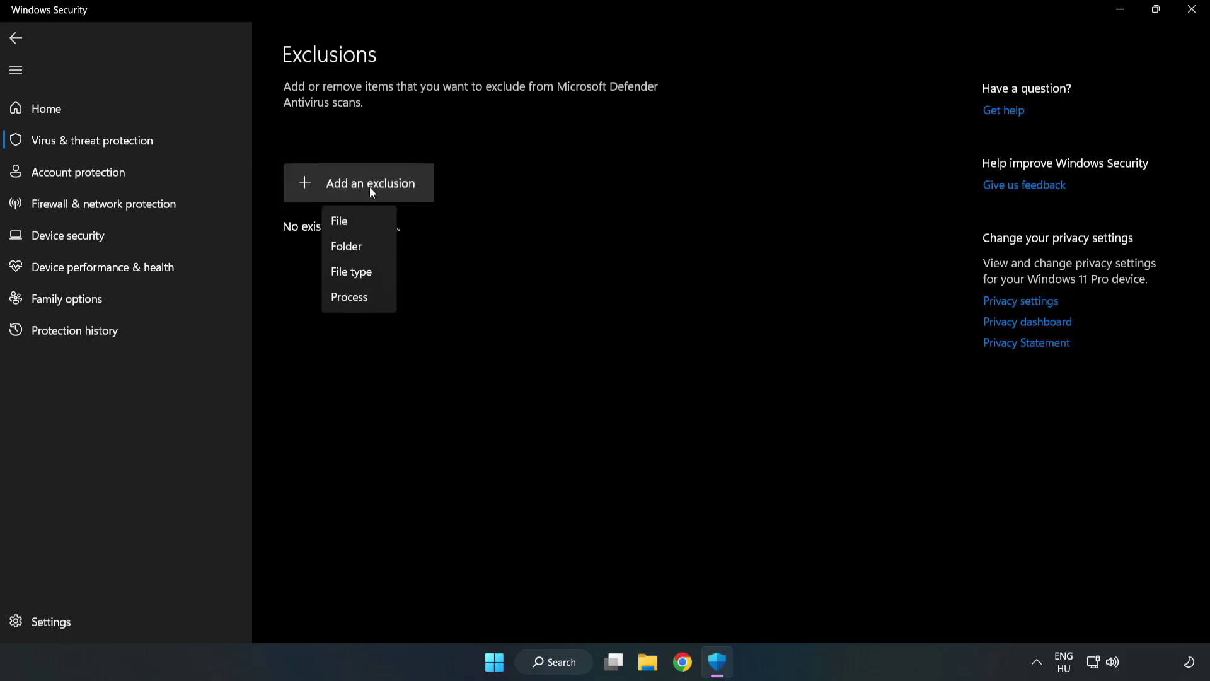
{"action": "left_click", "coordinate": [343, 224]}
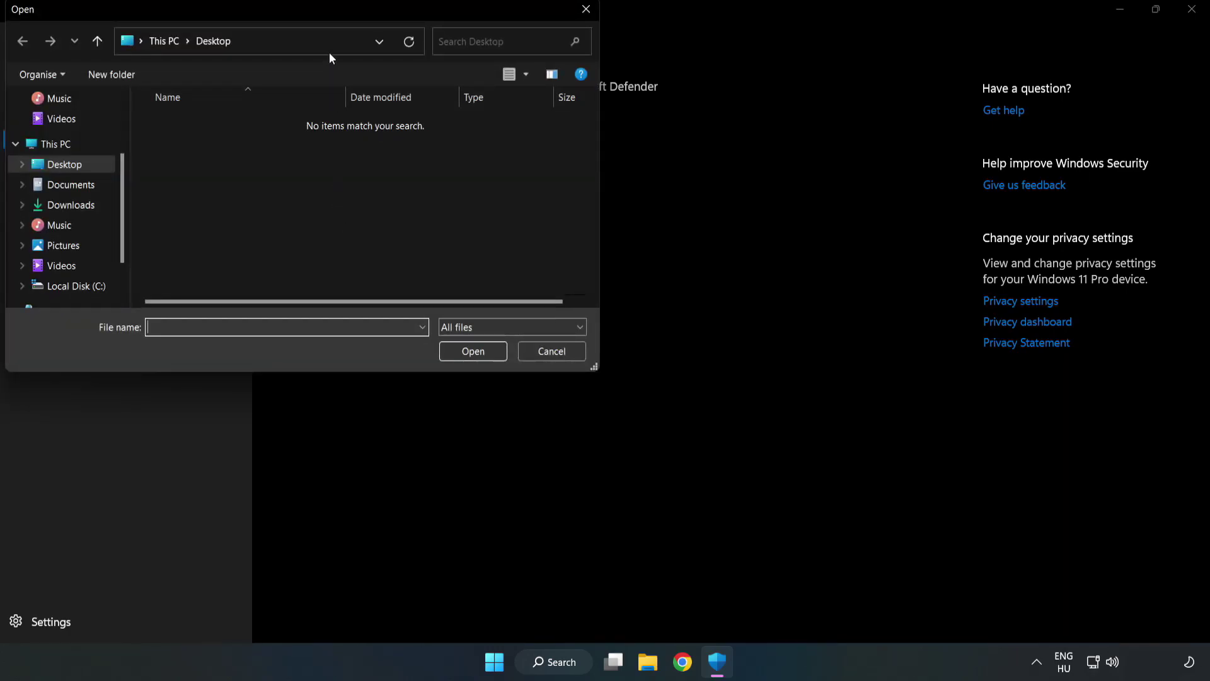
{"action": "left_click_drag", "start_coordinate": [327, 12], "coordinate": [557, 134]}
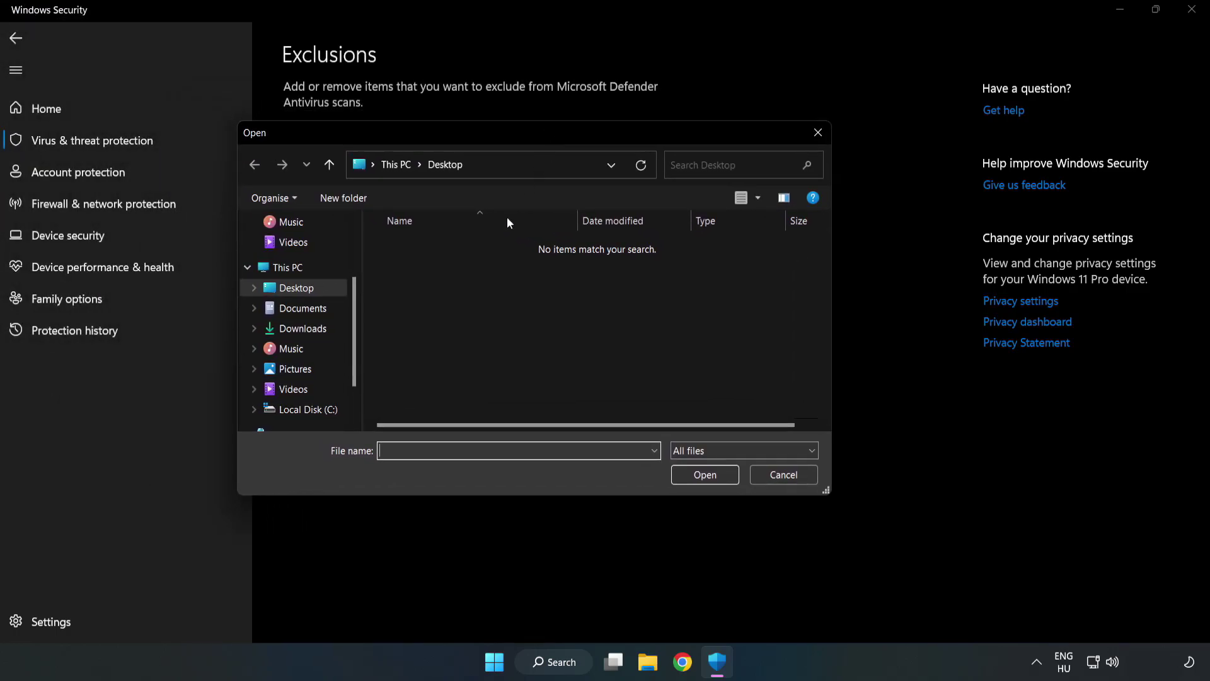
{"action": "left_click", "coordinate": [309, 409]}
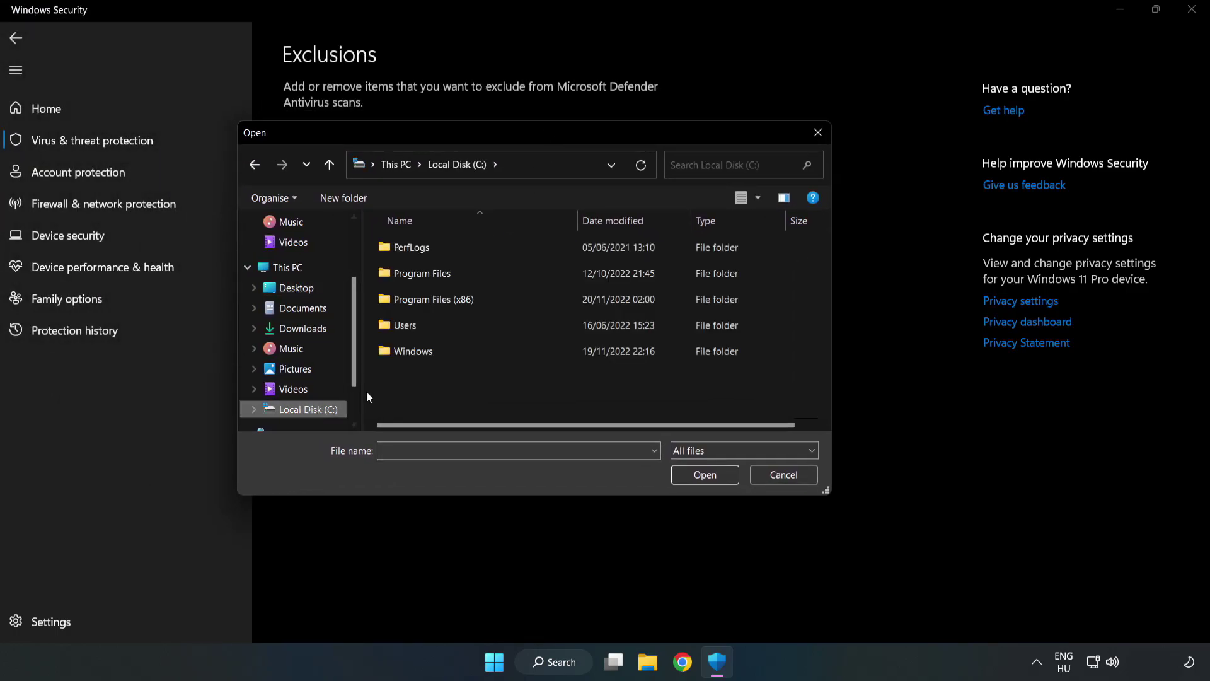
{"action": "double_click", "coordinate": [476, 301]}
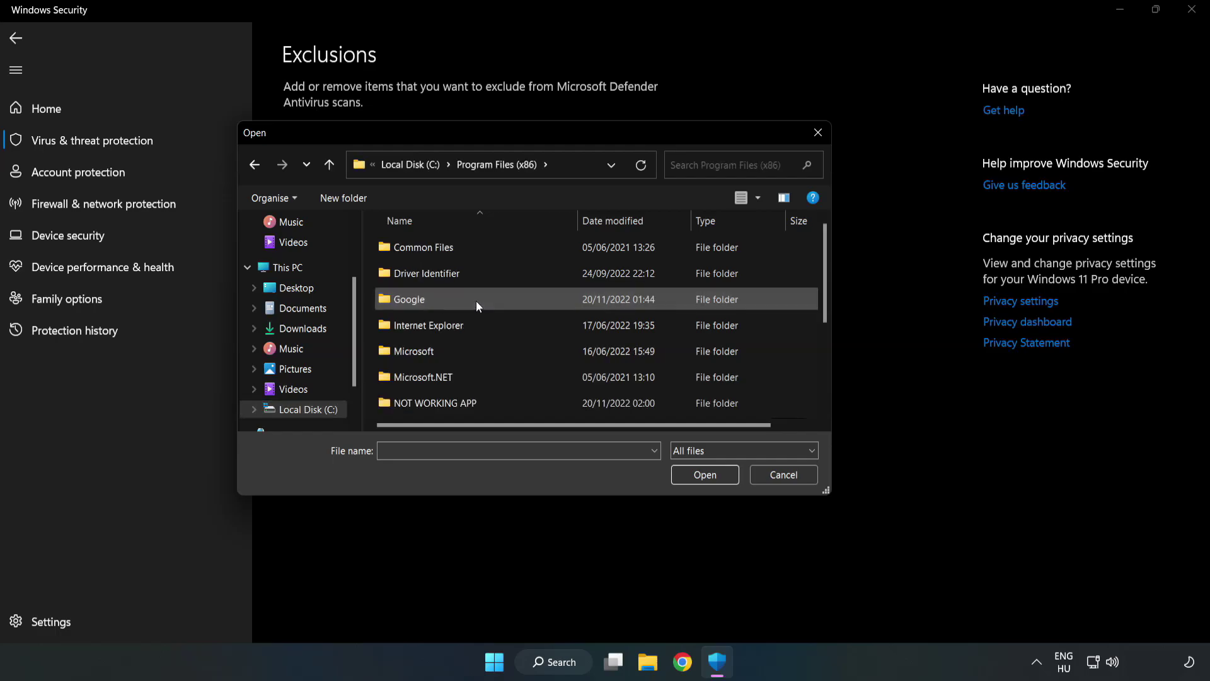
{"action": "double_click", "coordinate": [476, 400]}
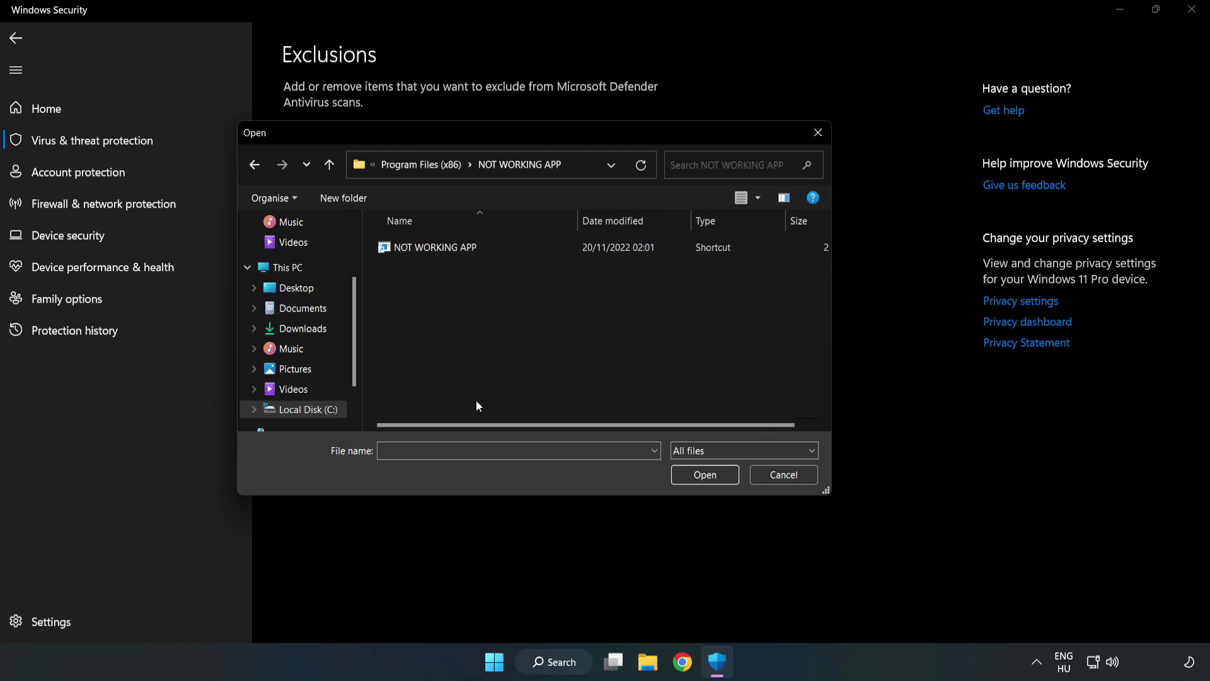
{"action": "left_click", "coordinate": [426, 247]}
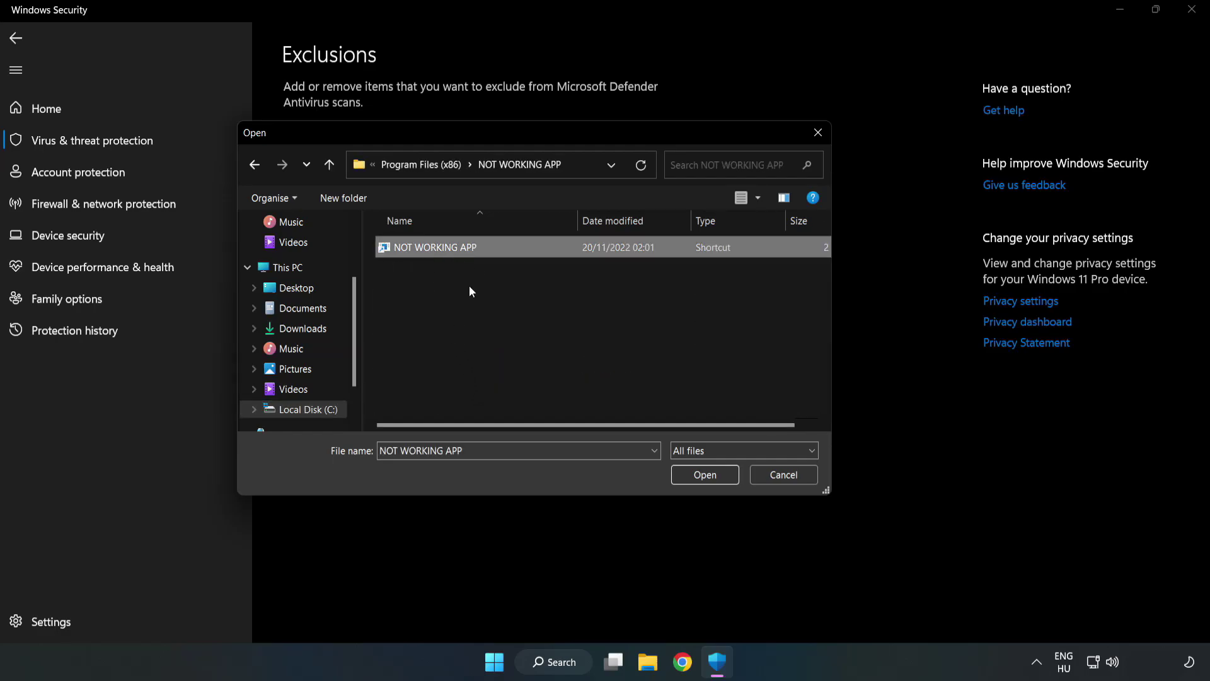
{"action": "left_click", "coordinate": [704, 475]}
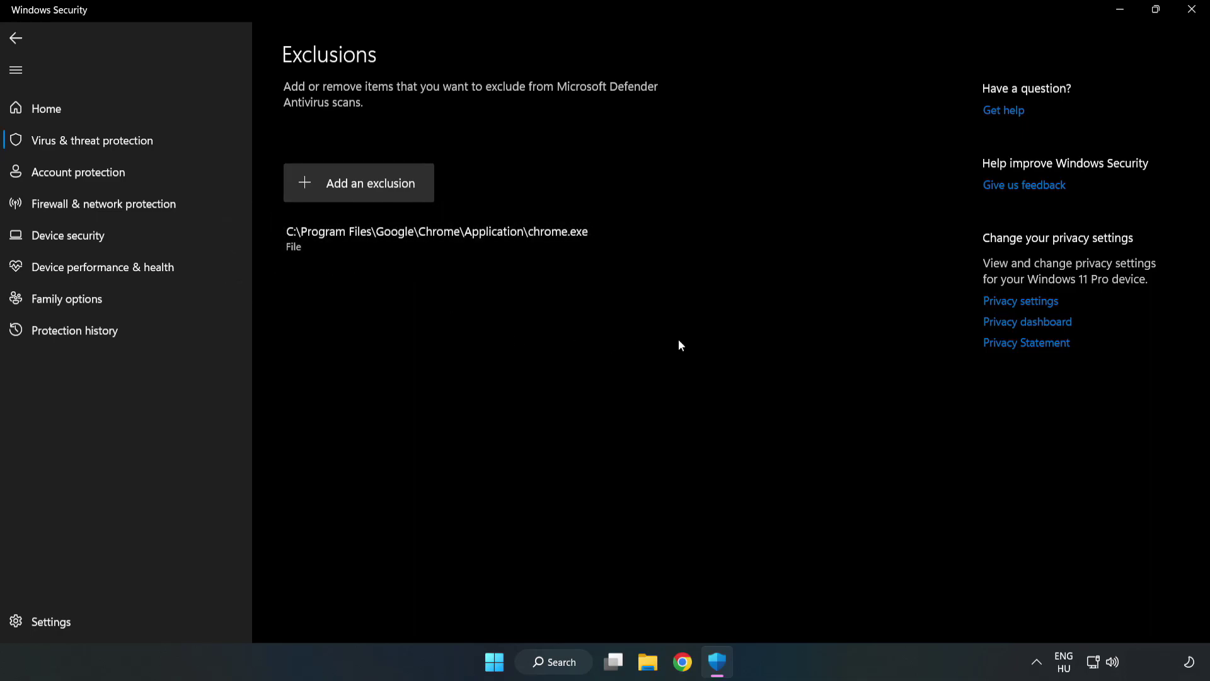
{"action": "left_click", "coordinate": [1190, 15]}
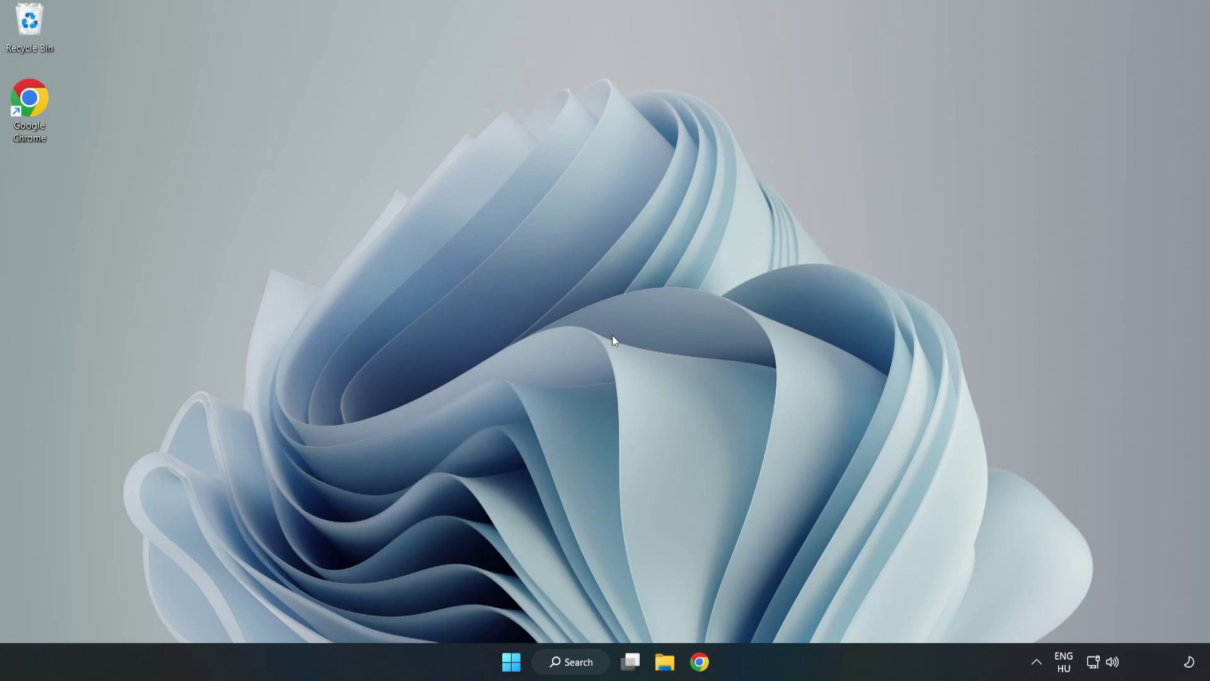
Show the Start menu power options with Sleep, Shut down and Restart.
{"action": "left_click", "coordinate": [511, 661]}
{"action": "left_click", "coordinate": [801, 608]}
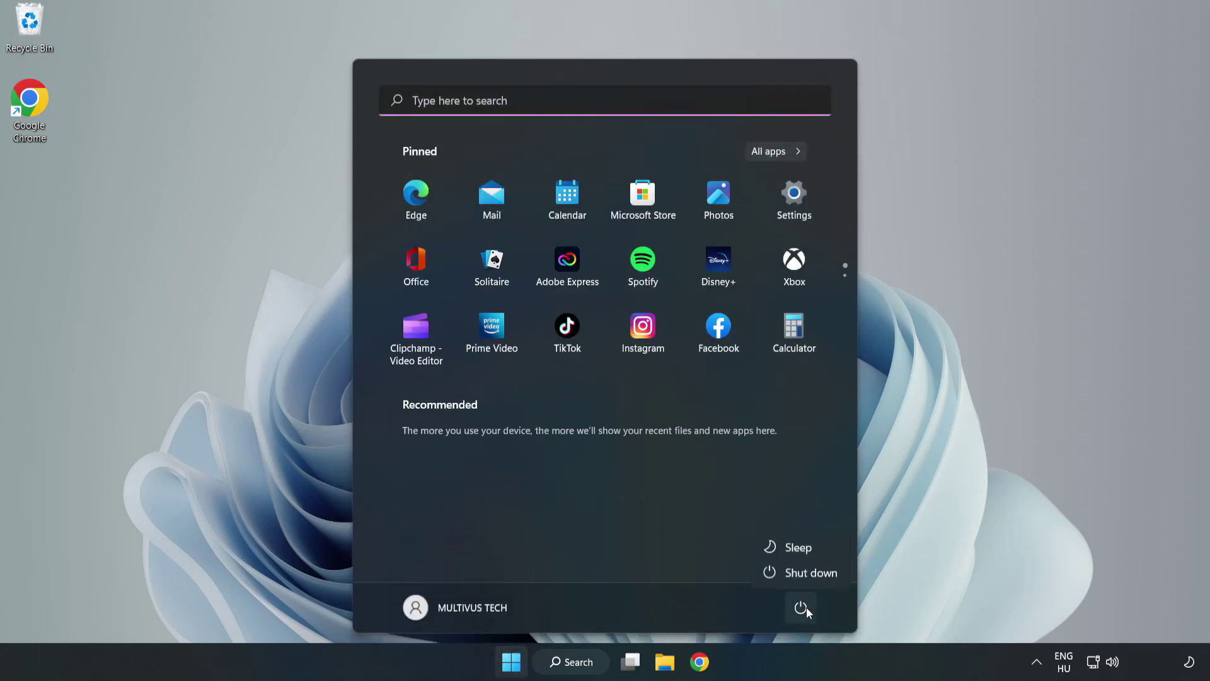